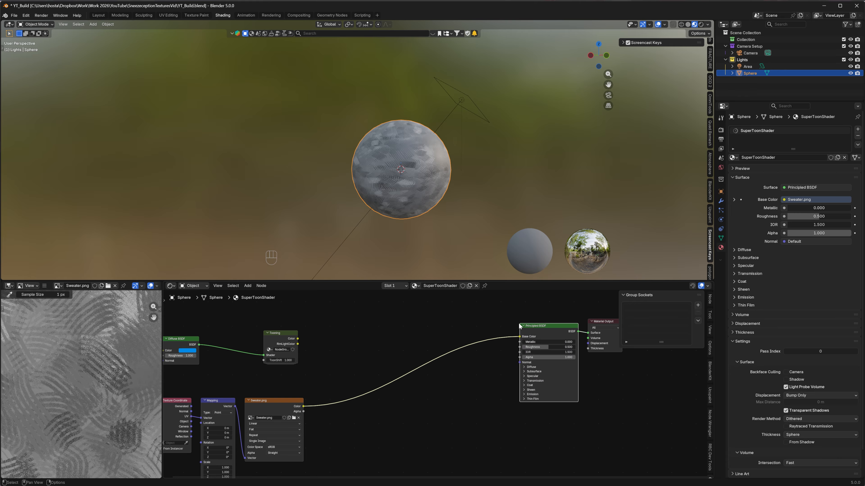
Turn on scene lights in the viewport preview and test-move the area light, cancelling the move and reselecting the sphere.
{"action": "left_click", "coordinate": [462, 100]}
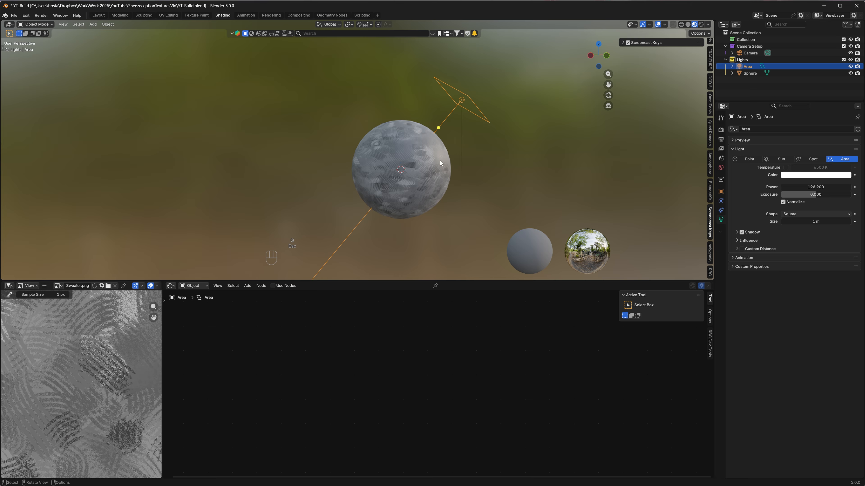
{"action": "left_click", "coordinate": [708, 24]}
{"action": "key", "text": "g"}
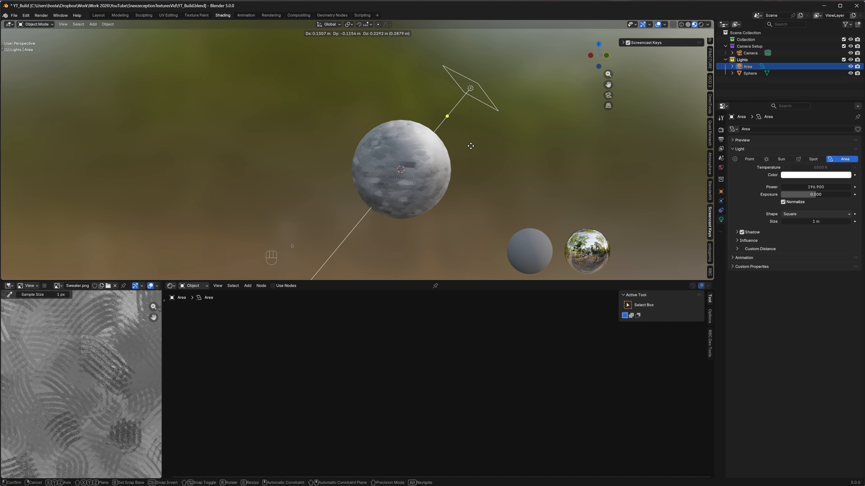
{"action": "key", "text": "Escape"}
{"action": "left_click", "coordinate": [436, 160]}
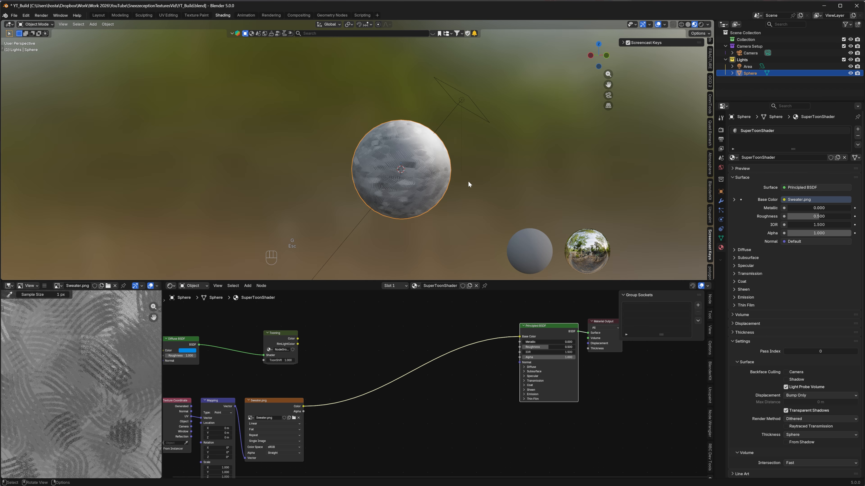
Rearrange the sphere's shader nodes by moving the Principled BSDF and the toon group to open up space between them.
{"action": "middle_click_drag", "start_coordinate": [491, 332], "coordinate": [497, 329]}
{"action": "left_click_drag", "start_coordinate": [557, 323], "coordinate": [549, 324]}
{"action": "left_click", "coordinate": [453, 117]}
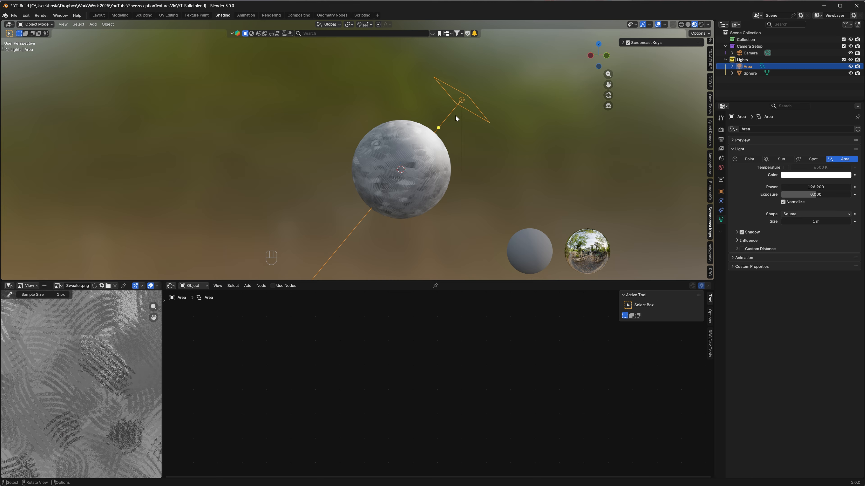
{"action": "left_click", "coordinate": [412, 168]}
{"action": "mouse_move", "coordinate": [393, 337]}
{"action": "middle_mouse_down"}
{"action": "mouse_move", "coordinate": [400, 336]}
{"action": "mouse_move", "coordinate": [379, 338]}
{"action": "middle_mouse_up"}
{"action": "left_click_drag", "start_coordinate": [563, 317], "coordinate": [563, 317]}
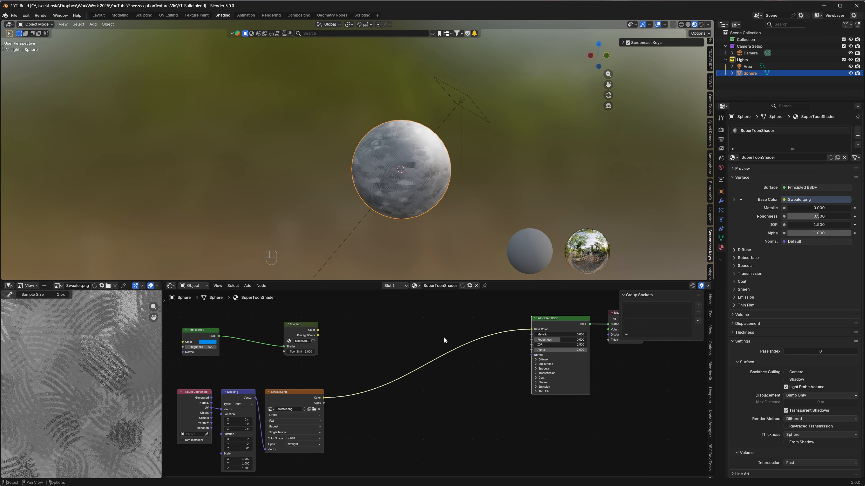
{"action": "middle_click_drag", "start_coordinate": [427, 343], "coordinate": [455, 344]}
{"action": "mouse_move", "coordinate": [323, 323]}
{"action": "left_mouse_down"}
{"action": "mouse_move", "coordinate": [290, 323]}
{"action": "mouse_move", "coordinate": [327, 322]}
{"action": "mouse_move", "coordinate": [327, 314]}
{"action": "left_mouse_up"}
Add a Multiply color mix node onto the link between the Sweater.png texture and the Principled BSDF's Base Color.
{"action": "key", "text": "shift+a"}
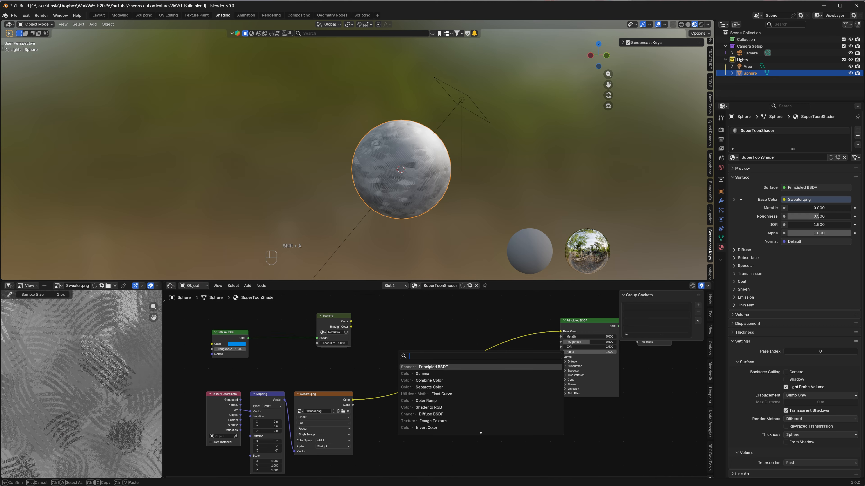
{"action": "type", "text": "mult"}
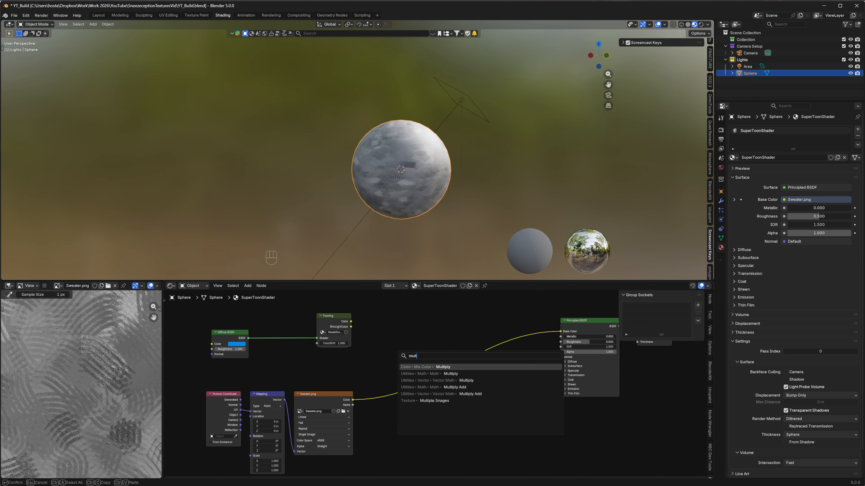
{"action": "key", "text": "Return"}
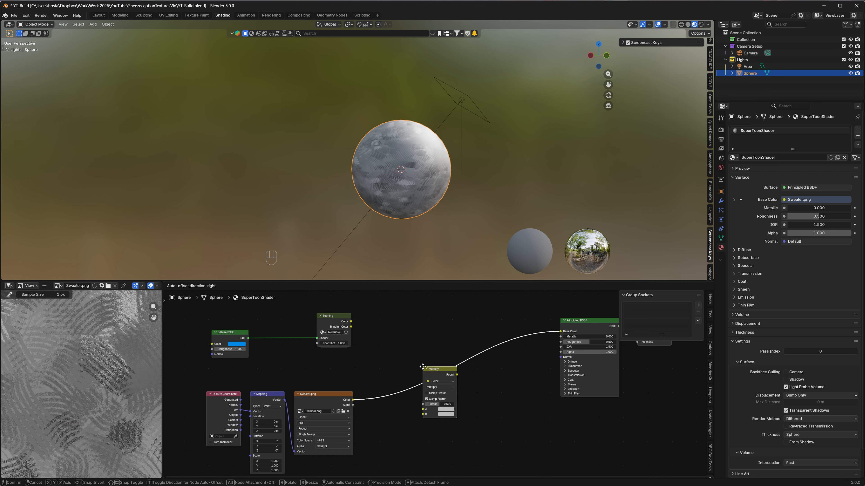
{"action": "left_click", "coordinate": [418, 351]}
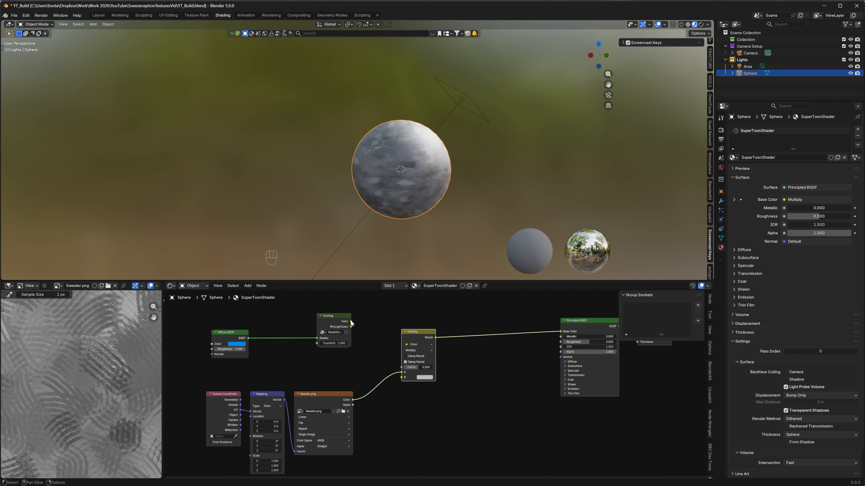
Connect the toon group's Color output to the Multiply node and set the Multiply factor to 1.
{"action": "left_click_drag", "start_coordinate": [351, 321], "coordinate": [401, 377]}
{"action": "left_click_drag", "start_coordinate": [414, 332], "coordinate": [404, 316]}
{"action": "left_click_drag", "start_coordinate": [407, 351], "coordinate": [456, 358]}
{"action": "middle_click_drag", "start_coordinate": [458, 239], "coordinate": [436, 235]}
Move the Texture Coordinate and Mapping nodes away from the Sweater.png texture node.
{"action": "middle_click_drag", "start_coordinate": [421, 429], "coordinate": [446, 376]}
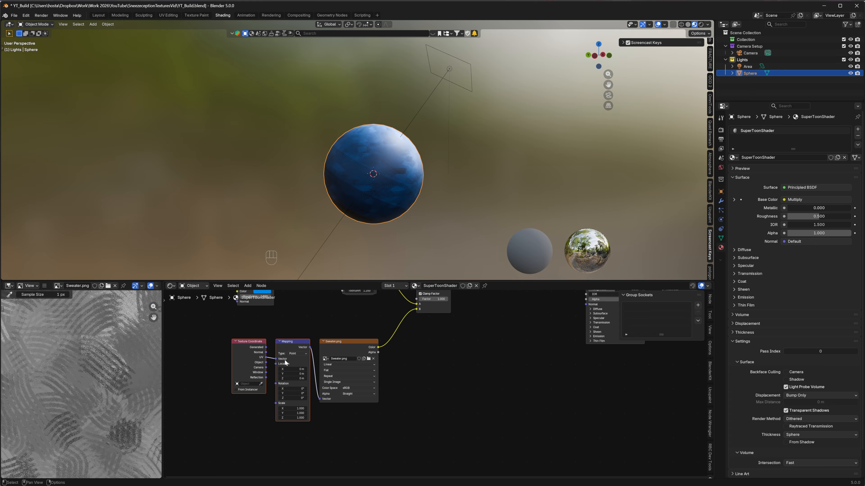
{"action": "left_click_drag", "start_coordinate": [285, 362], "coordinate": [249, 395]}
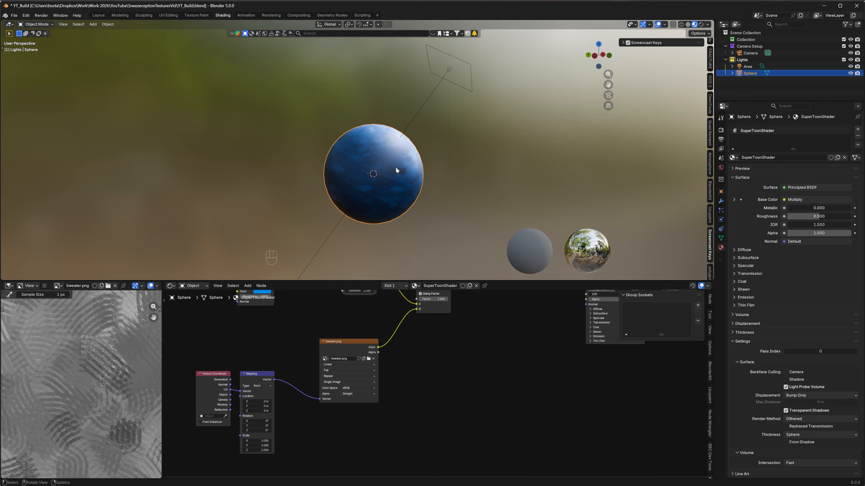
{"action": "scroll", "coordinate": [387, 201], "scroll_direction": "up", "scroll_amount": 1}
{"action": "middle_click_drag", "start_coordinate": [424, 394], "coordinate": [418, 374]}
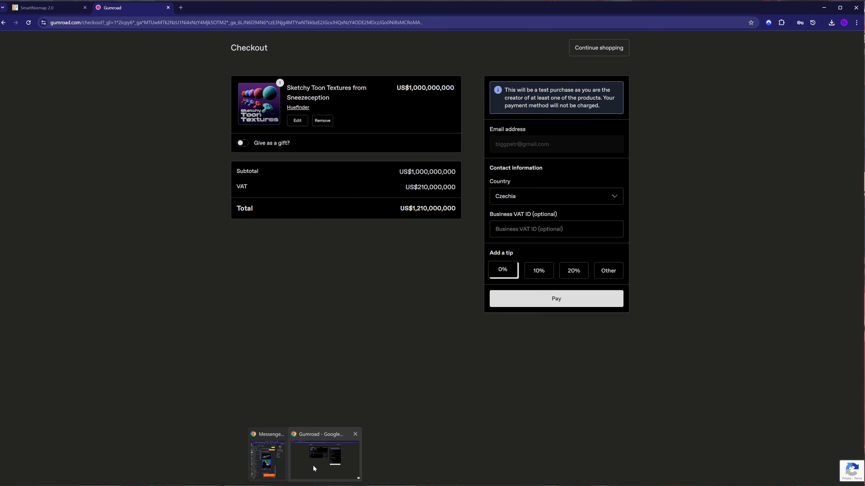
Switch to the SmartNormal page in Chrome, load the sweater texture and set Bias to 66.
{"action": "left_click", "coordinate": [312, 465]}
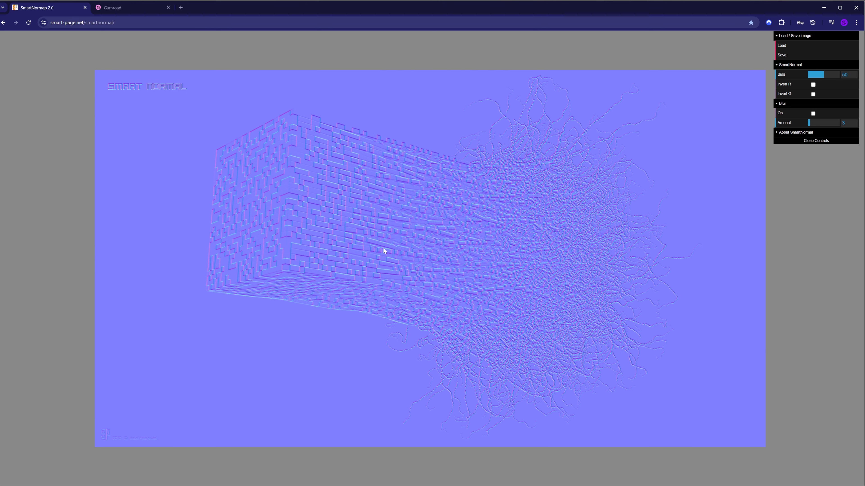
{"action": "left_click", "coordinate": [795, 46]}
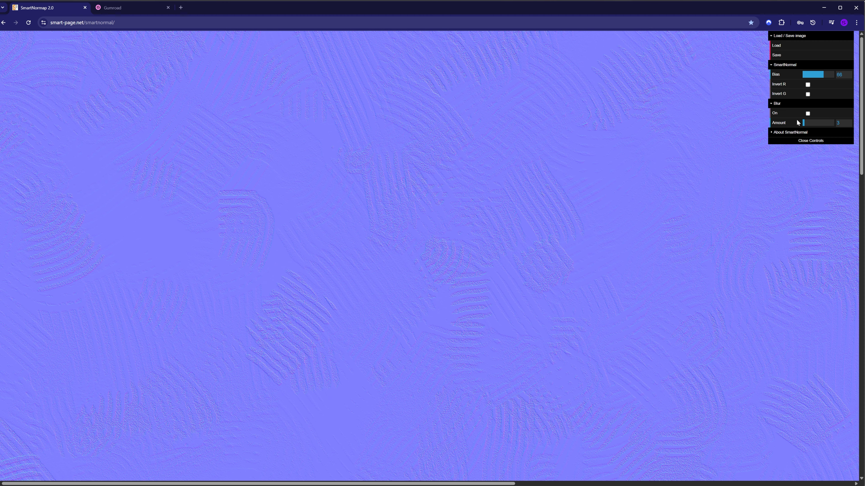
Try the Invert R, Invert G and Blur options on the generated normal map.
{"action": "left_click", "coordinate": [807, 85]}
{"action": "left_click", "coordinate": [807, 94]}
{"action": "left_click", "coordinate": [807, 93]}
{"action": "left_click", "coordinate": [808, 84]}
{"action": "left_click", "coordinate": [808, 113]}
{"action": "left_click", "coordinate": [807, 114]}
Export the generated normal map and save it as the PNG image download.
{"action": "left_click", "coordinate": [786, 57]}
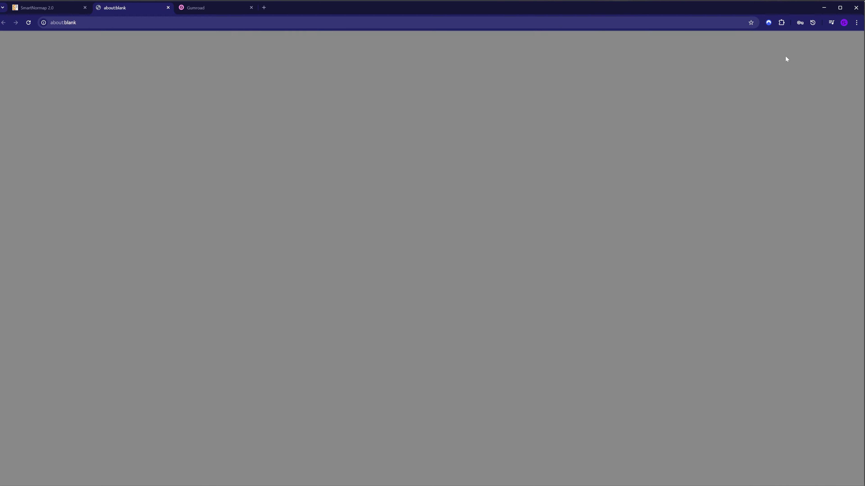
{"action": "right_click", "coordinate": [363, 202]}
{"action": "left_click", "coordinate": [395, 219]}
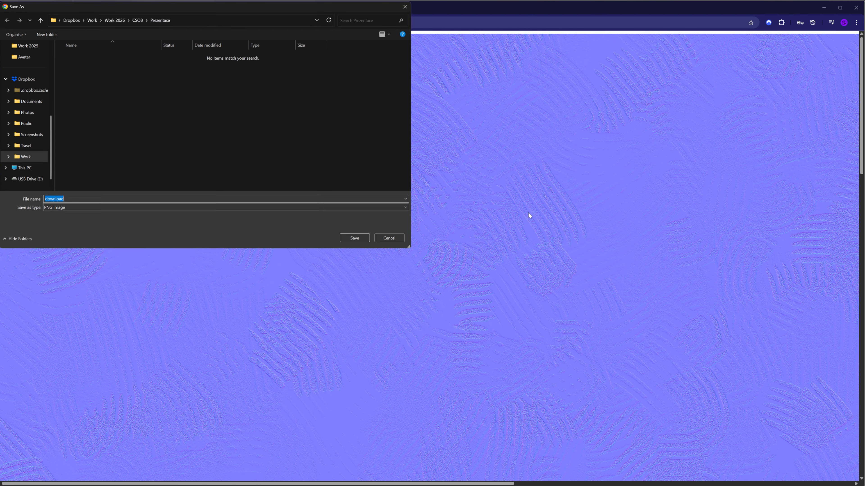
{"action": "key", "text": "Return"}
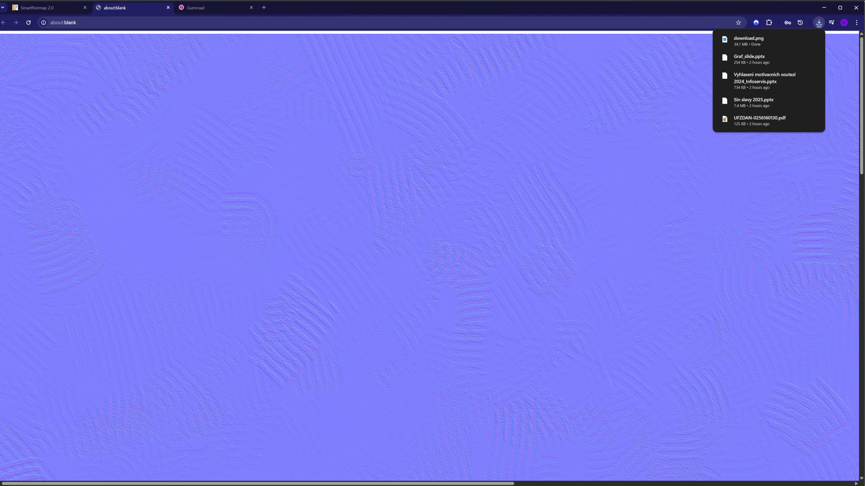
Switch back to Blender, duplicate the Sweater.png texture node below the original and load Sweater_Normal2.png into the copy.
{"action": "mouse_move", "coordinate": [410, 482]}
{"action": "left_click", "coordinate": [417, 452]}
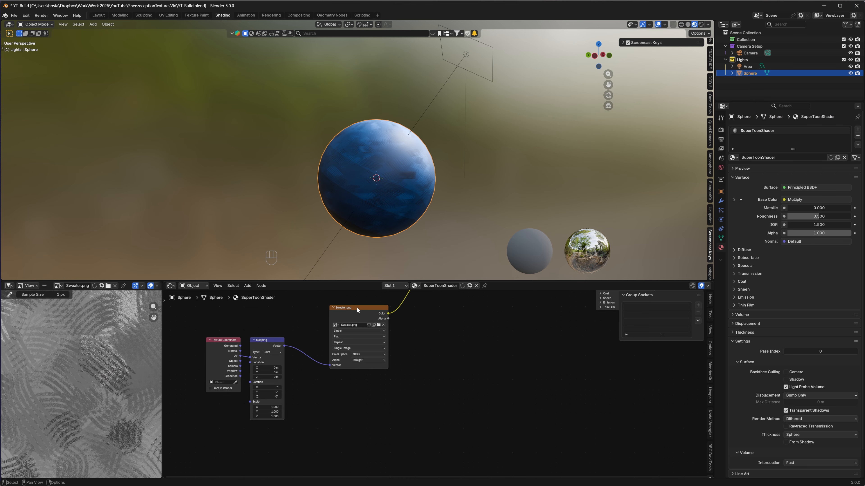
{"action": "key", "text": "shift+d"}
{"action": "left_click", "coordinate": [356, 376]}
{"action": "left_click", "coordinate": [378, 392]}
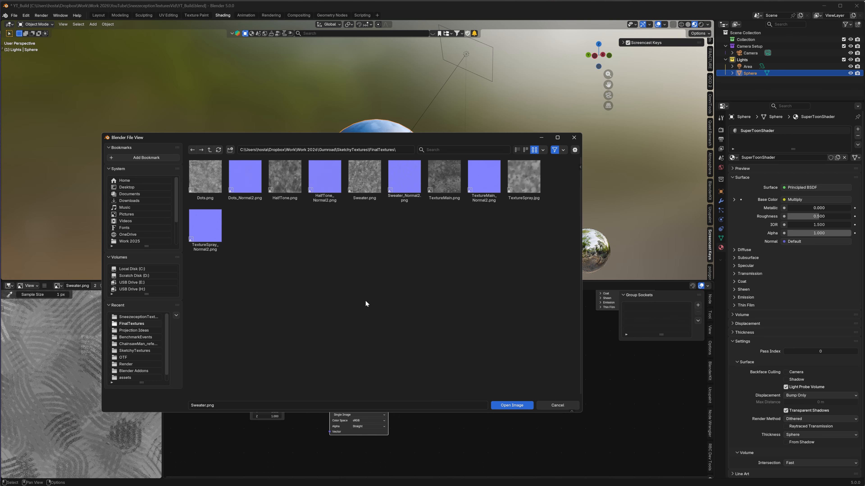
{"action": "left_click", "coordinate": [405, 178]}
{"action": "left_click", "coordinate": [509, 406]}
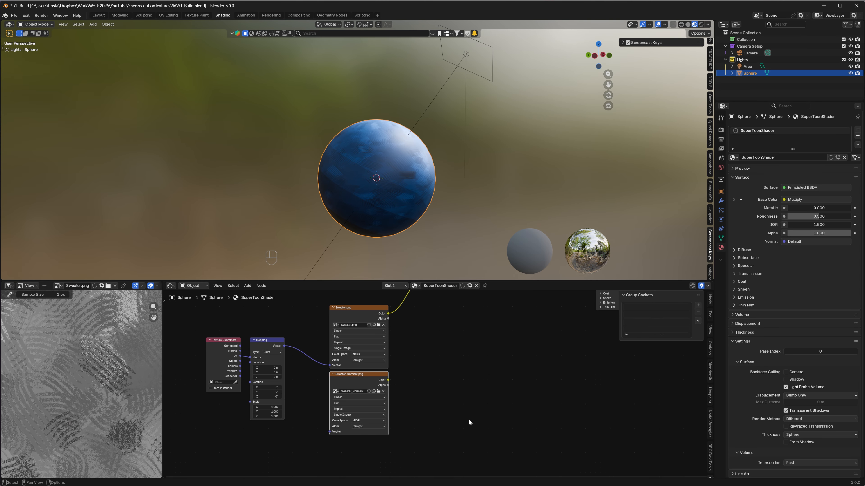
Set the Sweater_Normal2.png color space to Non-Color and link the Mapping node's vector to that texture node.
{"action": "left_click", "coordinate": [364, 421]}
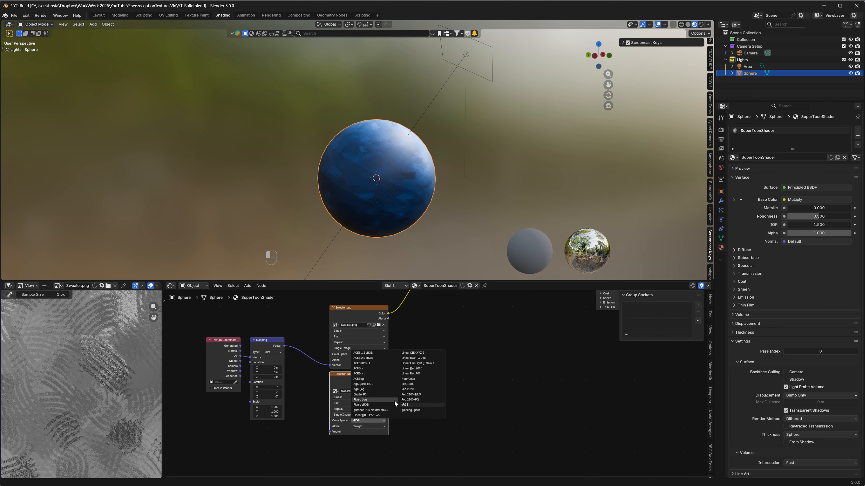
{"action": "left_click", "coordinate": [408, 379]}
{"action": "key", "text": "Home"}
{"action": "middle_click_drag", "start_coordinate": [376, 415], "coordinate": [363, 415]}
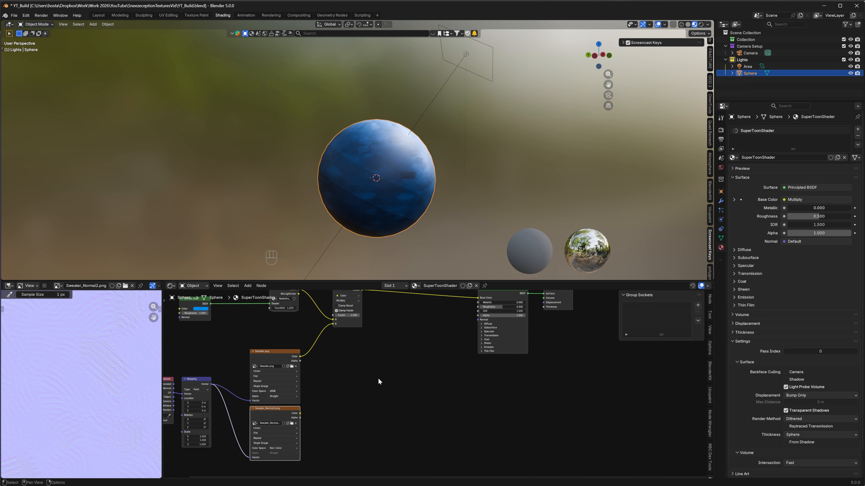
Add a Normal Map node and connect it between the Sweater_Normal2.png color and the Principled BSDF's Normal input.
{"action": "key", "text": "shift+a"}
{"action": "left_click", "coordinate": [391, 372]}
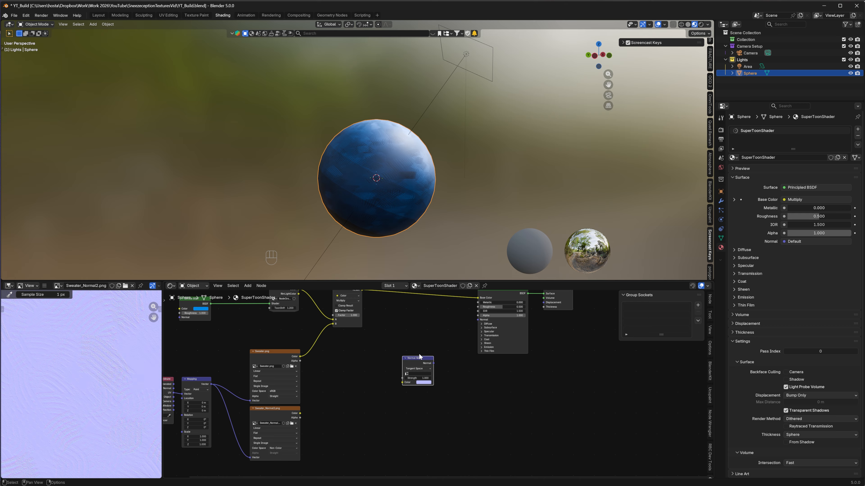
{"action": "left_click_drag", "start_coordinate": [419, 356], "coordinate": [417, 355]}
{"action": "left_click_drag", "start_coordinate": [300, 414], "coordinate": [399, 380]}
{"action": "middle_click_drag", "start_coordinate": [453, 358], "coordinate": [439, 366]}
{"action": "left_click_drag", "start_coordinate": [416, 368], "coordinate": [462, 327]}
Test a different Normal Map strength on the sphere up close, and set the strength back to 1.
{"action": "scroll", "coordinate": [393, 199], "scroll_direction": "up", "scroll_amount": 5}
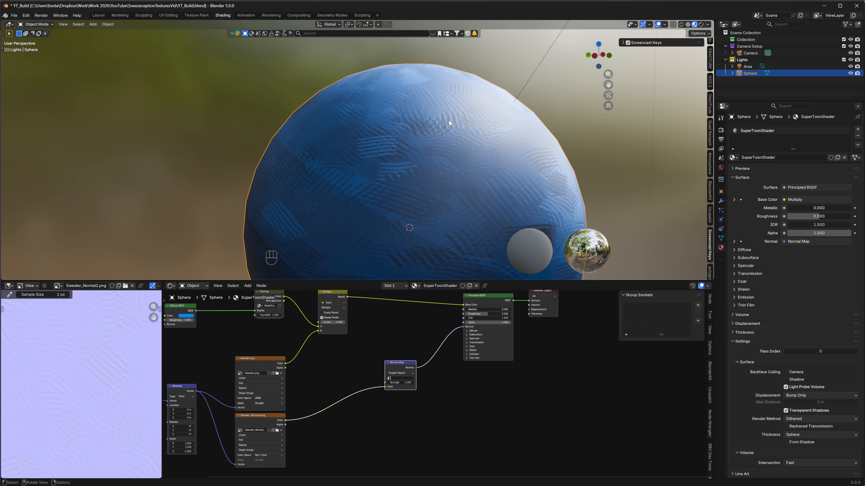
{"action": "left_click_drag", "start_coordinate": [400, 382], "coordinate": [388, 312]}
{"action": "middle_click_drag", "start_coordinate": [482, 189], "coordinate": [421, 171]}
{"action": "middle_click_drag", "start_coordinate": [420, 171], "coordinate": [396, 155], "text": "shift"}
{"action": "left_click", "coordinate": [400, 383]}
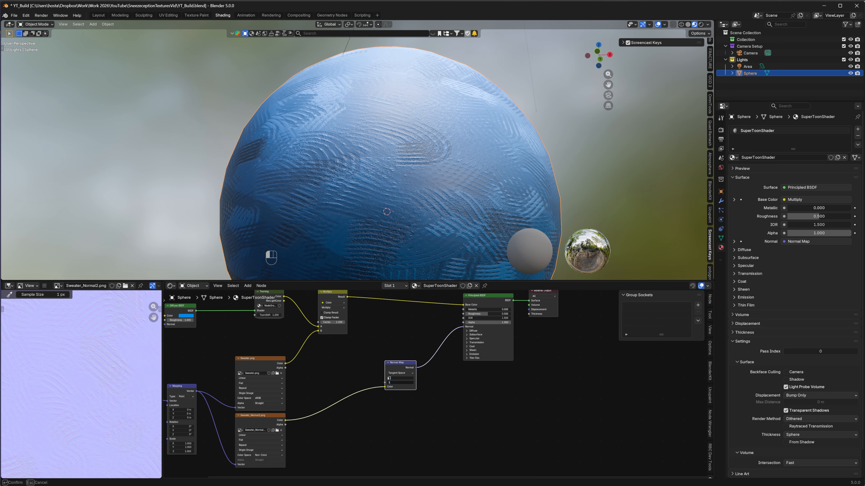
{"action": "type", "text": "1"}
{"action": "key", "text": "Return"}
Move the Diffuse BSDF node away from the toon group and connect the Sweater_Normal2.png color to its Normal input.
{"action": "middle_click_drag", "start_coordinate": [391, 228], "coordinate": [463, 173]}
{"action": "middle_click_drag", "start_coordinate": [318, 370], "coordinate": [406, 381]}
{"action": "middle_click_drag", "start_coordinate": [304, 345], "coordinate": [326, 347]}
{"action": "left_click_drag", "start_coordinate": [293, 317], "coordinate": [280, 317]}
{"action": "middle_click_drag", "start_coordinate": [425, 388], "coordinate": [428, 388]}
{"action": "scroll", "coordinate": [371, 216], "scroll_direction": "down", "scroll_amount": 3}
{"action": "middle_click_drag", "start_coordinate": [354, 218], "coordinate": [380, 215]}
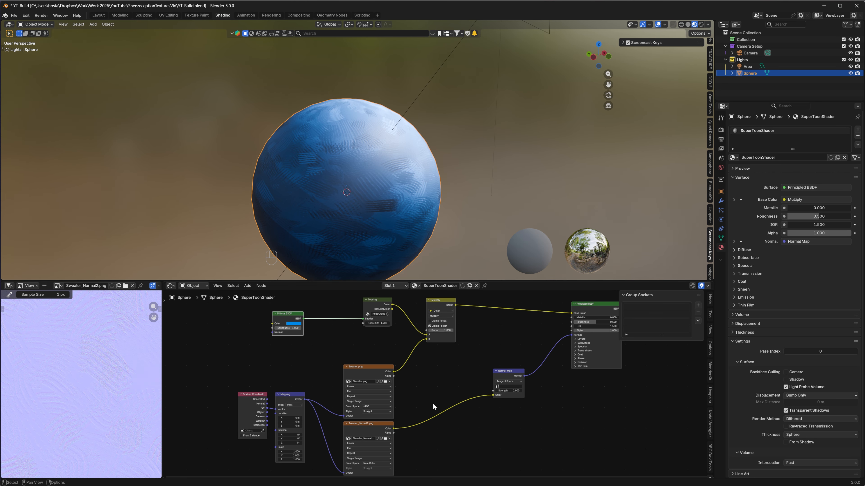
{"action": "left_click_drag", "start_coordinate": [394, 429], "coordinate": [273, 332]}
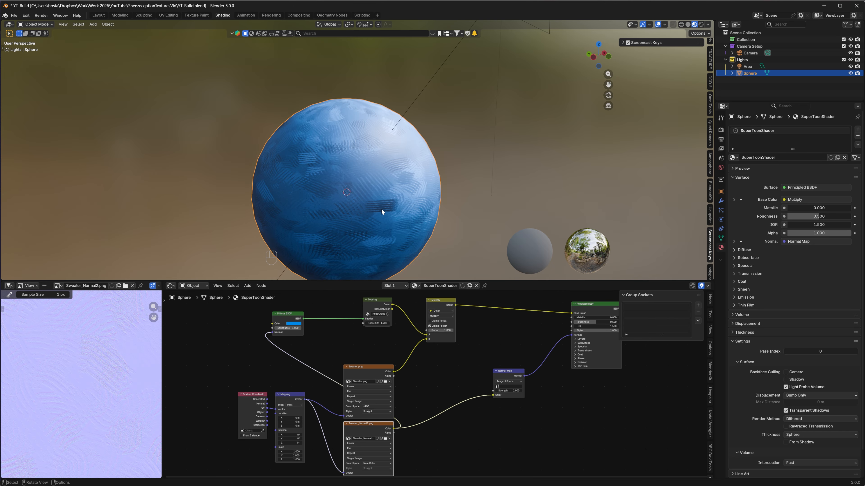
{"action": "middle_click_drag", "start_coordinate": [371, 214], "coordinate": [413, 207]}
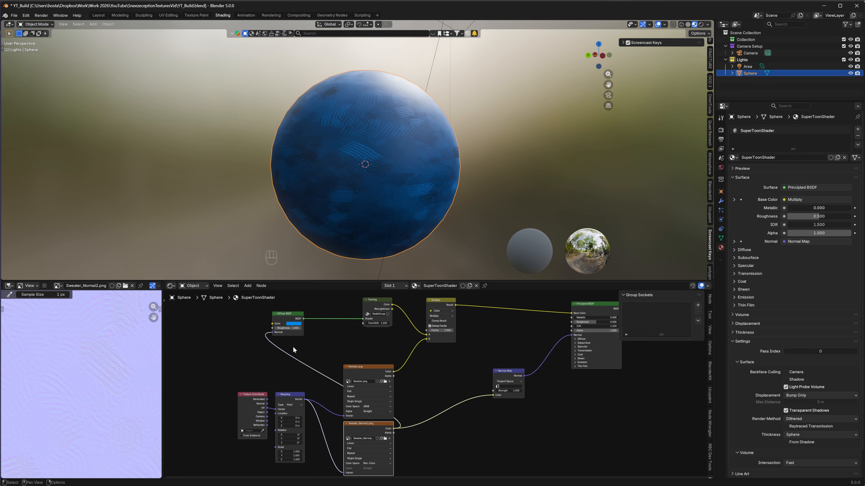
{"action": "middle_click_drag", "start_coordinate": [362, 219], "coordinate": [396, 179]}
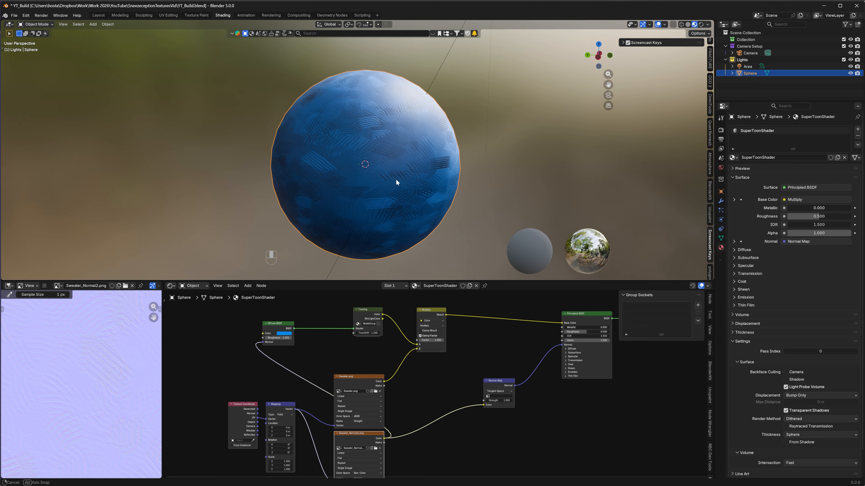
Duplicate the Normal Map node onto the link between Sweater_Normal2.png and the Diffuse BSDF, and lower the copy's strength.
{"action": "middle_click_drag", "start_coordinate": [312, 357], "coordinate": [332, 343], "text": "shift"}
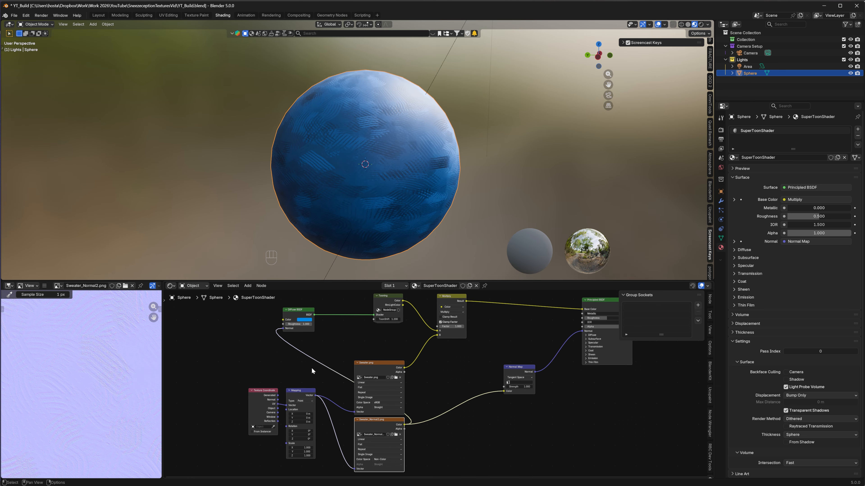
{"action": "left_click", "coordinate": [517, 372]}
{"action": "key", "text": "shift+d"}
{"action": "left_click", "coordinate": [282, 346]}
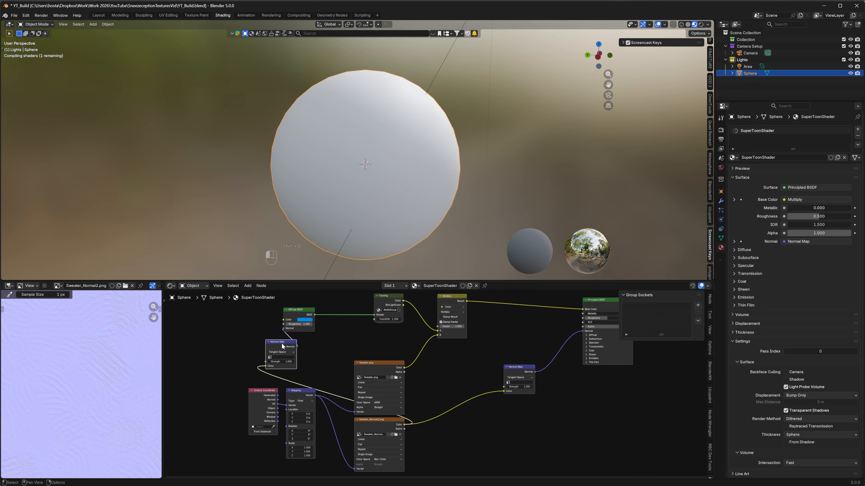
{"action": "left_click_drag", "start_coordinate": [283, 347], "coordinate": [414, 344]}
{"action": "middle_click_drag", "start_coordinate": [428, 362], "coordinate": [363, 349]}
{"action": "left_click_drag", "start_coordinate": [364, 349], "coordinate": [355, 309]}
Mute the Sweater.png texture node and the Normal Map node that feeds the Principled BSDF.
{"action": "scroll", "coordinate": [363, 232], "scroll_direction": "up", "scroll_amount": 4}
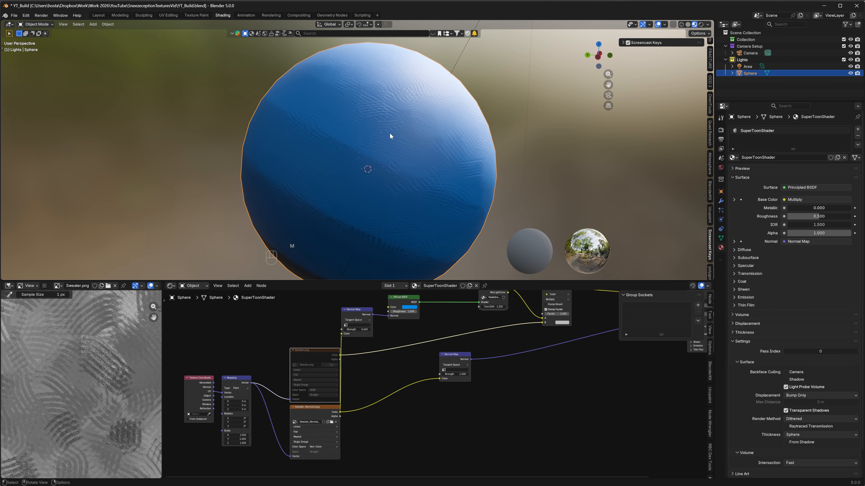
{"action": "left_click", "coordinate": [455, 357]}
{"action": "middle_click_drag", "start_coordinate": [544, 334], "coordinate": [518, 343]}
{"action": "key", "text": "m"}
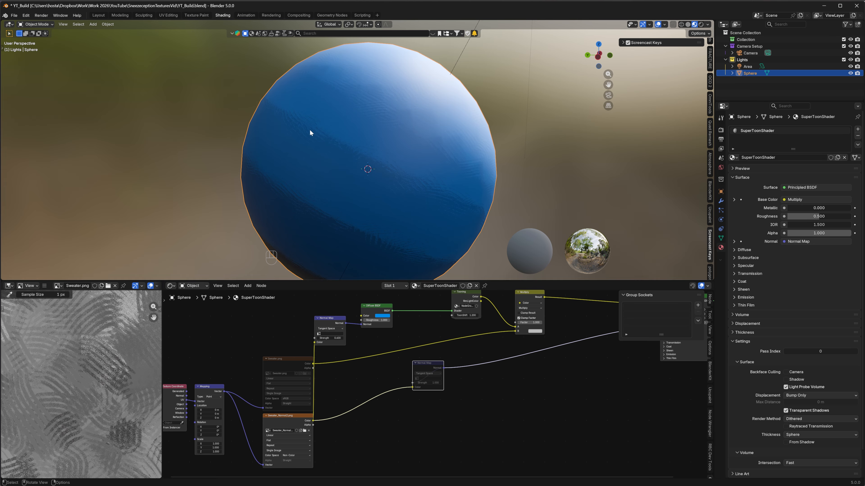
Move the Normal Map node feeding the Diffuse BSDF slightly closer to it, and undo the last change.
{"action": "left_click", "coordinate": [374, 348]}
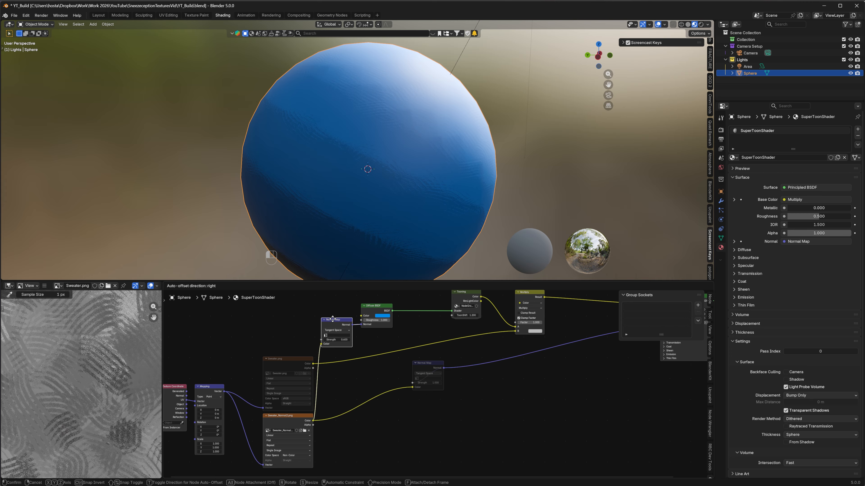
{"action": "middle_click_drag", "start_coordinate": [373, 349], "coordinate": [377, 342]}
{"action": "key", "text": "ctrl+z"}
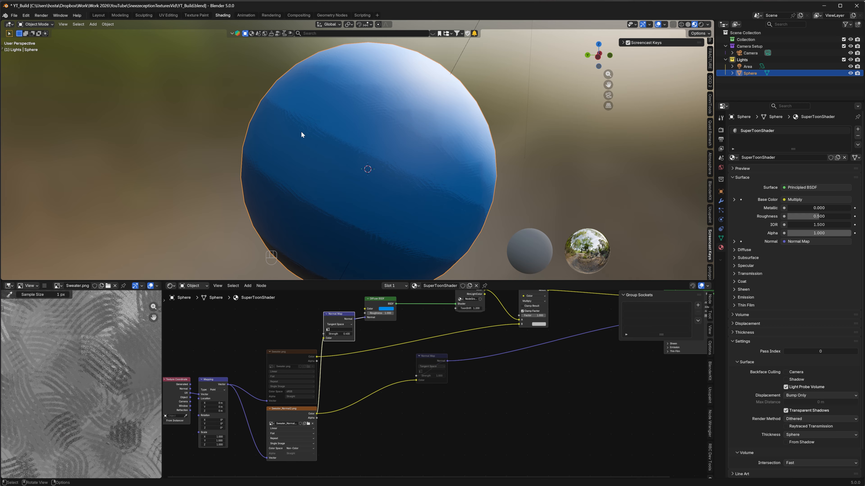
Unmute the Sweater.png texture and the Normal Map node feeding the Principled BSDF, and move that Normal Map node farther along its link.
{"action": "middle_click_drag", "start_coordinate": [343, 377], "coordinate": [303, 385]}
{"action": "left_click", "coordinate": [390, 366]}
{"action": "key", "text": "m"}
{"action": "key", "text": "m"}
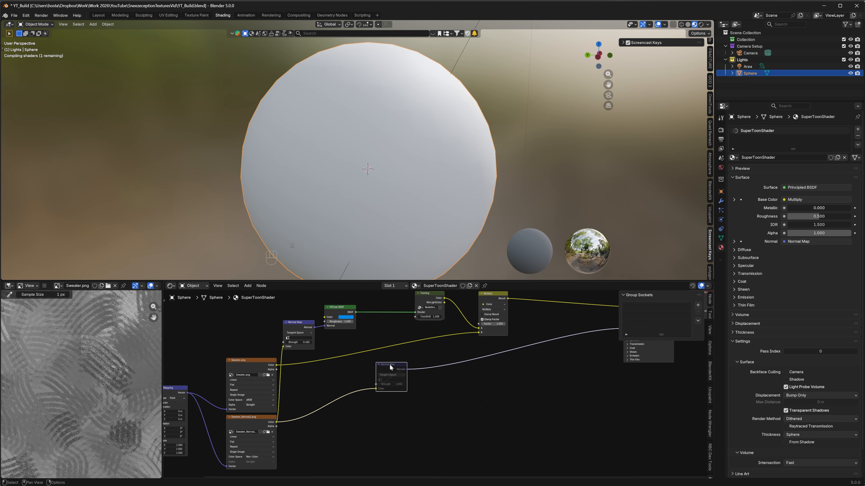
{"action": "left_click_drag", "start_coordinate": [390, 367], "coordinate": [517, 395]}
{"action": "scroll", "coordinate": [504, 353], "scroll_direction": "down", "scroll_amount": 2}
{"action": "middle_click_drag", "start_coordinate": [453, 361], "coordinate": [423, 370]}
{"action": "middle_click_drag", "start_coordinate": [349, 387], "coordinate": [314, 402]}
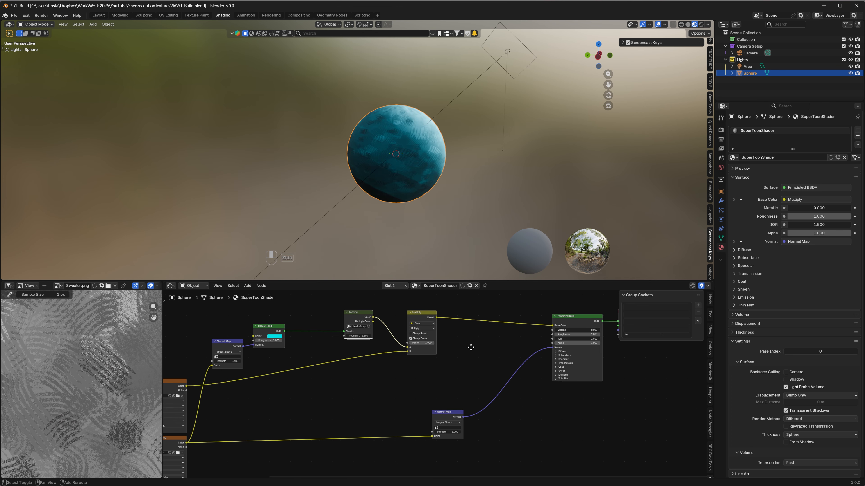
Set the Principled BSDF roughness to 1.000 and move the Multiply node closer to the toon group.
{"action": "mouse_move", "coordinate": [582, 337]}
{"action": "left_mouse_down"}
{"action": "mouse_move", "coordinate": [560, 337]}
{"action": "mouse_move", "coordinate": [594, 336]}
{"action": "mouse_move", "coordinate": [559, 336]}
{"action": "mouse_move", "coordinate": [595, 337]}
{"action": "left_mouse_up"}
{"action": "scroll", "coordinate": [448, 353], "scroll_direction": "up", "scroll_amount": 2}
{"action": "middle_click_drag", "start_coordinate": [419, 337], "coordinate": [443, 345]}
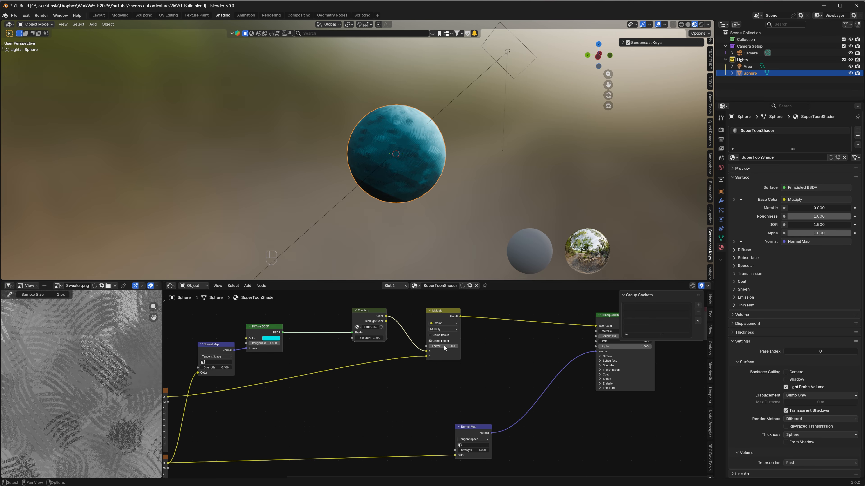
{"action": "mouse_move", "coordinate": [448, 348]}
{"action": "left_mouse_down"}
{"action": "mouse_move", "coordinate": [435, 348]}
{"action": "mouse_move", "coordinate": [453, 348]}
{"action": "left_mouse_up"}
{"action": "middle_click_drag", "start_coordinate": [493, 387], "coordinate": [461, 364]}
{"action": "left_click_drag", "start_coordinate": [416, 311], "coordinate": [386, 311]}
{"action": "middle_click_drag", "start_coordinate": [459, 365], "coordinate": [377, 369]}
Duplicate the Multiply node onto the link to the Principled BSDF and set the copy's blending mode to Mix.
{"action": "key", "text": "shift"}
{"action": "key", "text": "shift+d"}
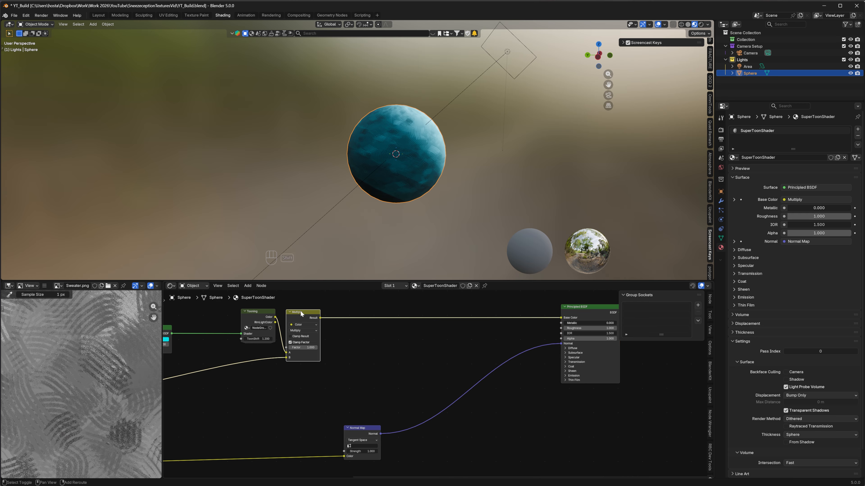
{"action": "left_click", "coordinate": [393, 335]}
{"action": "scroll", "coordinate": [393, 335], "scroll_direction": "up", "scroll_amount": 1}
{"action": "left_click", "coordinate": [392, 327]}
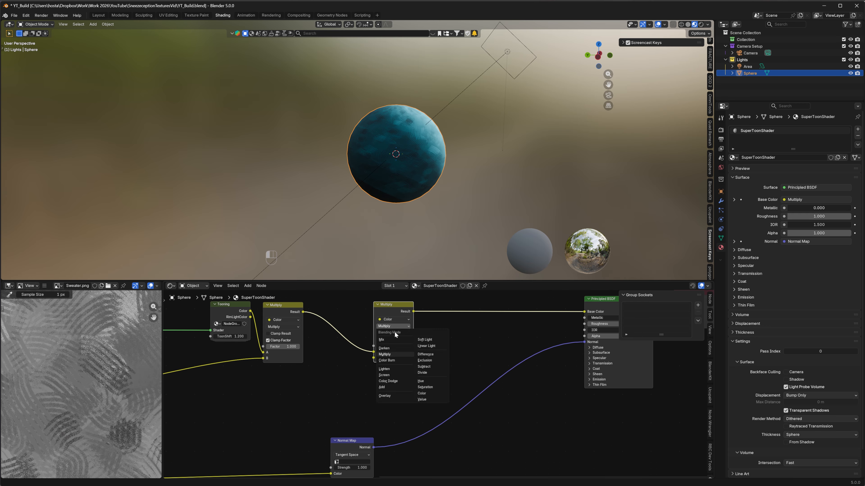
{"action": "left_click", "coordinate": [388, 314]}
{"action": "left_click_drag", "start_coordinate": [237, 305], "coordinate": [218, 309]}
{"action": "left_click_drag", "start_coordinate": [293, 306], "coordinate": [287, 306]}
{"action": "middle_click_drag", "start_coordinate": [368, 368], "coordinate": [362, 363]}
Add a Hue/Saturation/Value node between the toon group's RimLightColor output and the Mix node's B input.
{"action": "key", "text": "shift+a"}
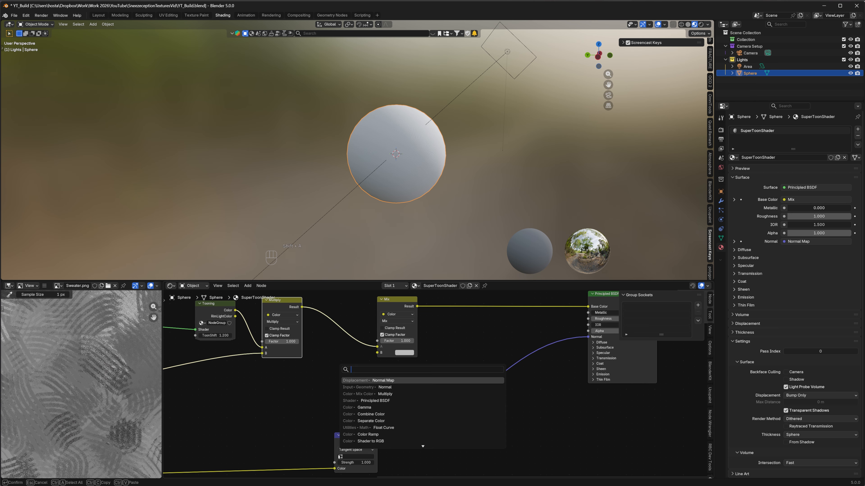
{"action": "type", "text": "hue"}
{"action": "key", "text": "Down"}
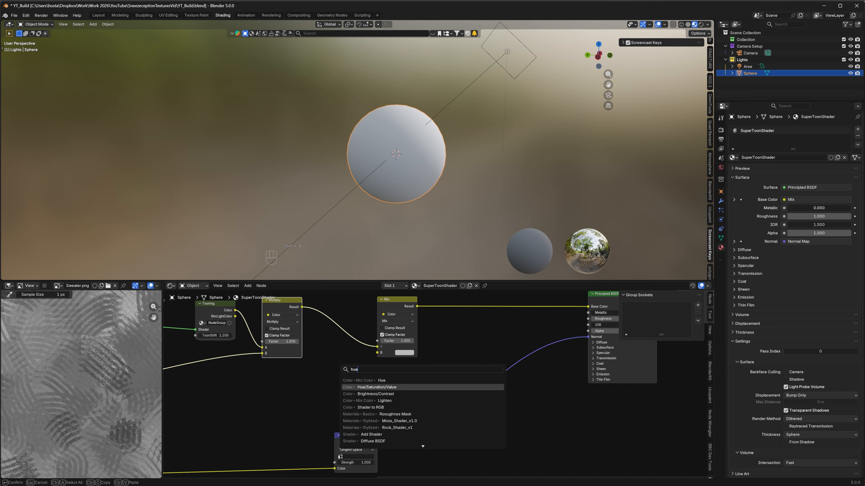
{"action": "key", "text": "Return"}
{"action": "left_click_drag", "start_coordinate": [235, 316], "coordinate": [312, 389]}
{"action": "left_click_drag", "start_coordinate": [219, 309], "coordinate": [206, 315]}
{"action": "left_click", "coordinate": [354, 359], "text": "ctrl+shift"}
{"action": "left_click_drag", "start_coordinate": [354, 358], "coordinate": [377, 353]}
Set the Value of the Hue/Saturation/Value node to 1.800.
{"action": "middle_click_drag", "start_coordinate": [465, 362], "coordinate": [435, 369]}
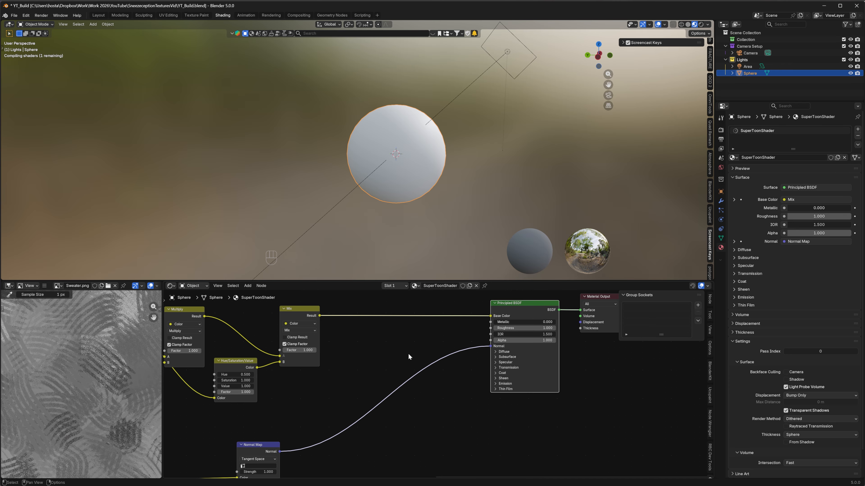
{"action": "middle_click_drag", "start_coordinate": [351, 359], "coordinate": [405, 348]}
{"action": "middle_click_drag", "start_coordinate": [334, 380], "coordinate": [347, 375]}
{"action": "scroll", "coordinate": [326, 363], "scroll_direction": "up", "scroll_amount": 2}
{"action": "mouse_move", "coordinate": [299, 370]}
{"action": "left_mouse_down"}
{"action": "mouse_move", "coordinate": [324, 371]}
{"action": "mouse_move", "coordinate": [293, 371]}
{"action": "left_mouse_up"}
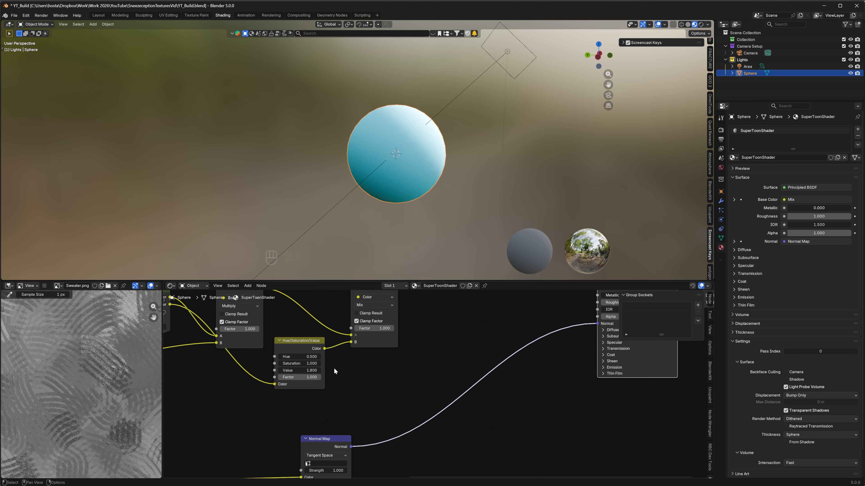
Try a hue of 0.800 on the Hue/Saturation/Value node and undo it.
{"action": "middle_click_drag", "start_coordinate": [342, 362], "coordinate": [353, 361]}
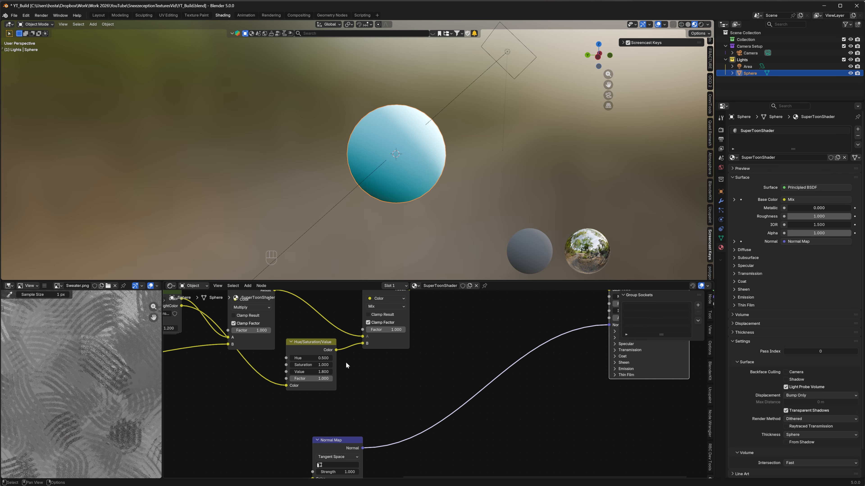
{"action": "mouse_move", "coordinate": [313, 358]}
{"action": "left_mouse_down"}
{"action": "mouse_move", "coordinate": [296, 358]}
{"action": "mouse_move", "coordinate": [323, 358]}
{"action": "left_mouse_up"}
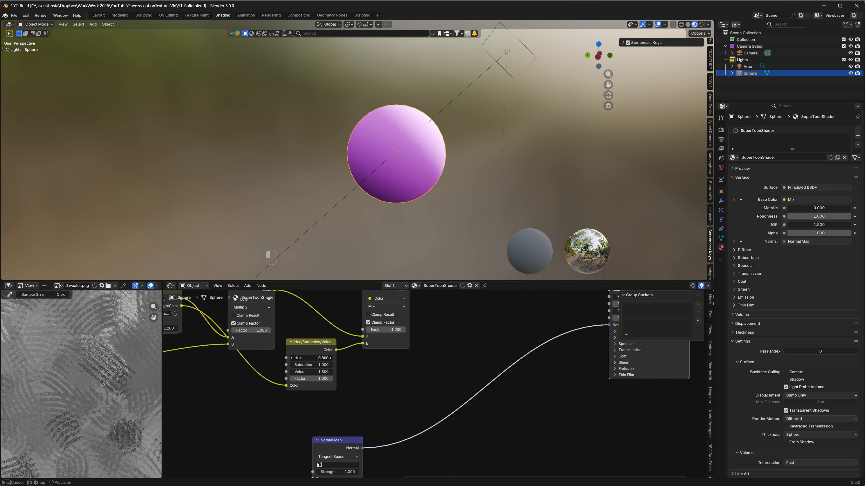
{"action": "key", "text": "ctrl+z"}
{"action": "middle_click_drag", "start_coordinate": [362, 377], "coordinate": [352, 383]}
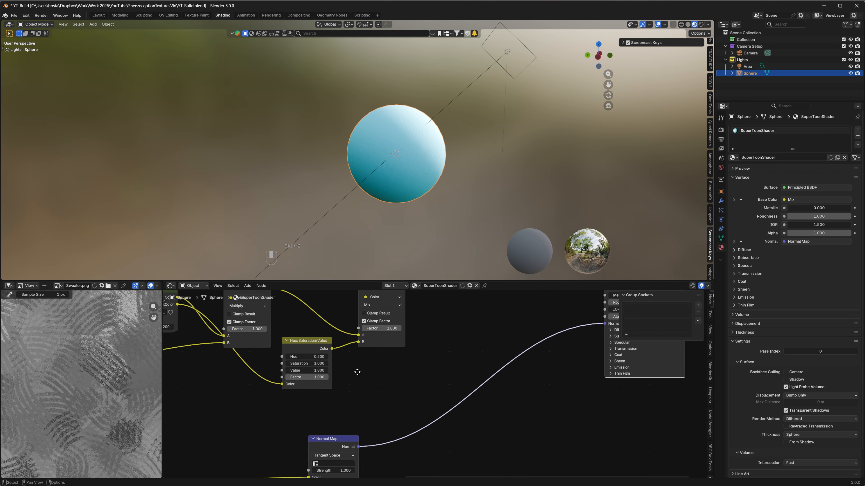
Rearrange the Hue/Saturation/Value and Mix nodes, giving the Mix node more space before the Principled BSDF.
{"action": "left_click_drag", "start_coordinate": [304, 348], "coordinate": [296, 347]}
{"action": "middle_click_drag", "start_coordinate": [364, 380], "coordinate": [413, 389]}
{"action": "scroll", "coordinate": [354, 393], "scroll_direction": "down", "scroll_amount": 1}
{"action": "scroll", "coordinate": [395, 381], "scroll_direction": "down", "scroll_amount": 2}
{"action": "left_click_drag", "start_coordinate": [308, 313], "coordinate": [307, 288]}
{"action": "middle_click_drag", "start_coordinate": [250, 385], "coordinate": [242, 363]}
{"action": "middle_click_drag", "start_coordinate": [383, 377], "coordinate": [330, 378]}
{"action": "left_click_drag", "start_coordinate": [313, 303], "coordinate": [342, 303]}
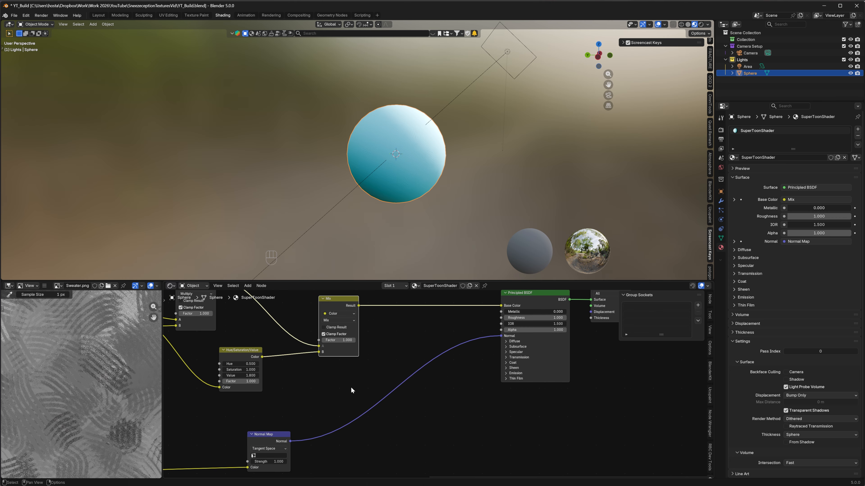
Add Texture Coordinate and Mapping nodes below the Principled BSDF and connect the Reflection output to the Mapping's Vector input.
{"action": "middle_click_drag", "start_coordinate": [353, 385], "coordinate": [348, 367]}
{"action": "key", "text": "shift+a"}
{"action": "type", "text": "tex"}
{"action": "left_click", "coordinate": [427, 419]}
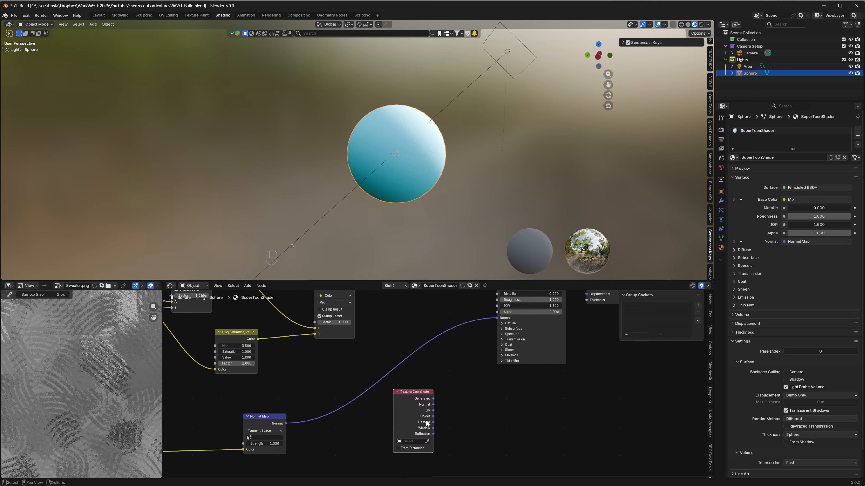
{"action": "left_click_drag", "start_coordinate": [419, 395], "coordinate": [403, 402]}
{"action": "key", "text": "shift+a"}
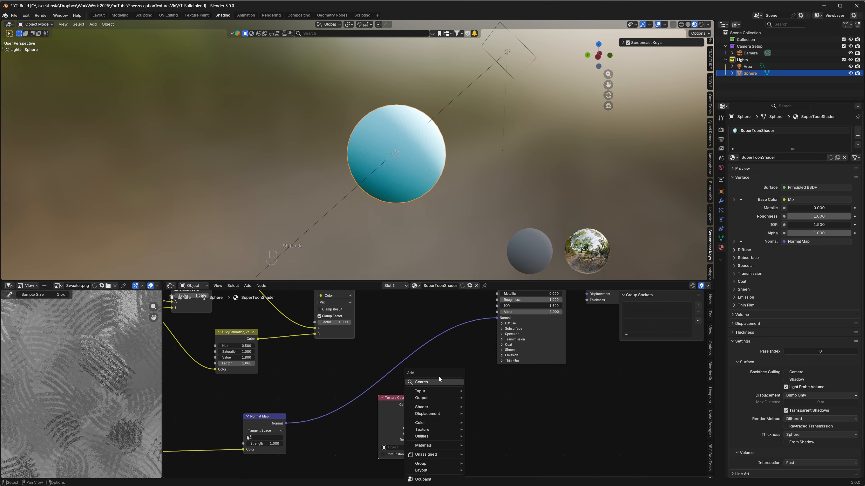
{"action": "type", "text": "mapping"}
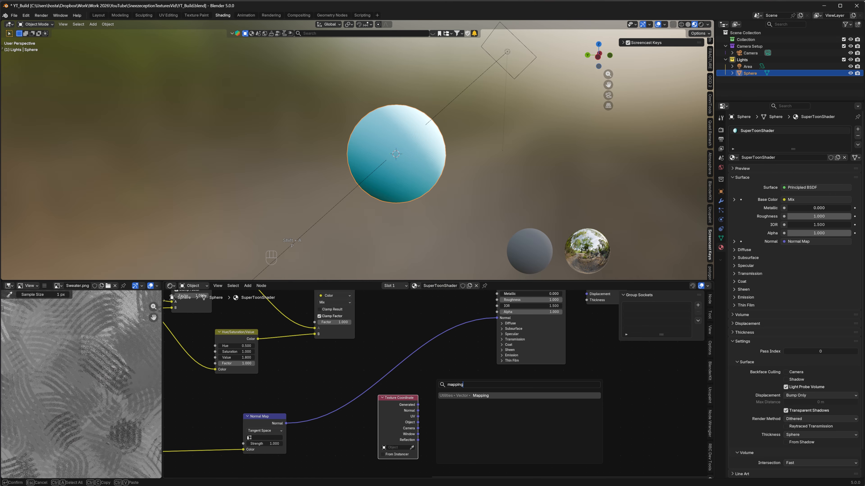
{"action": "left_click", "coordinate": [443, 396]}
{"action": "left_click_drag", "start_coordinate": [418, 440], "coordinate": [438, 404]}
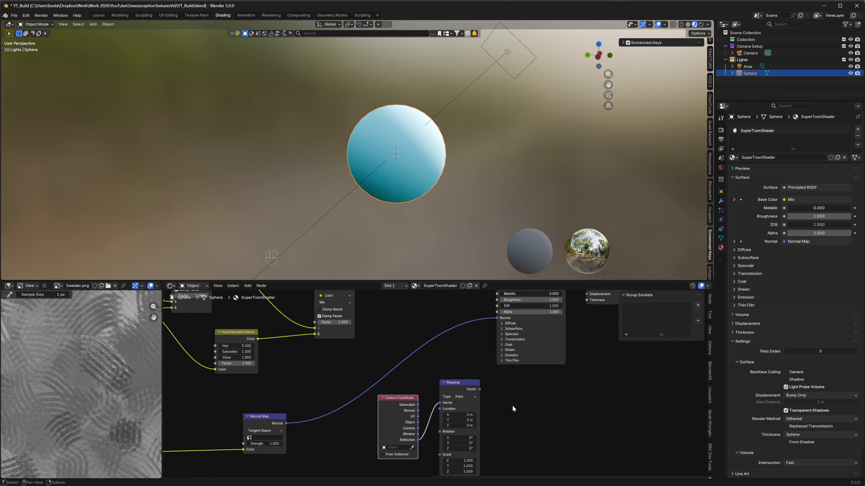
Preview the Mapping node's output on the sphere.
{"action": "middle_click_drag", "start_coordinate": [506, 410], "coordinate": [436, 375]}
{"action": "scroll", "coordinate": [427, 353], "scroll_direction": "up", "scroll_amount": 3}
{"action": "scroll", "coordinate": [427, 353], "scroll_direction": "left", "scroll_amount": 3}
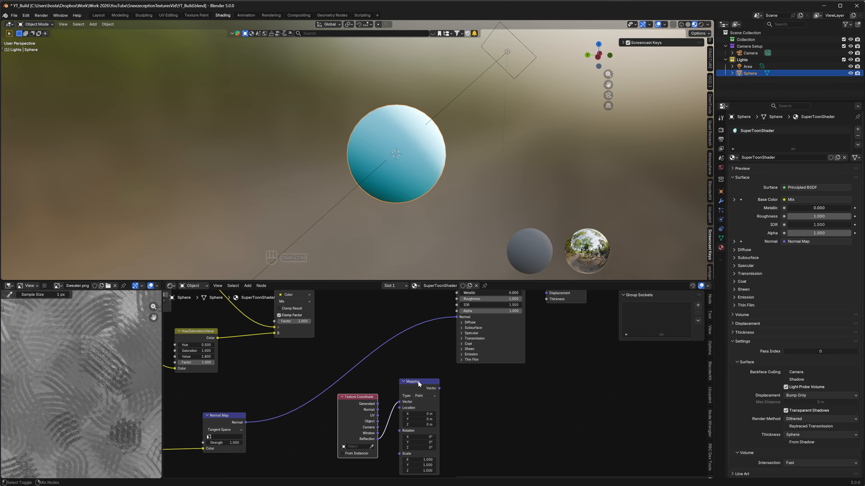
{"action": "left_click", "coordinate": [418, 382], "text": "ctrl+shift"}
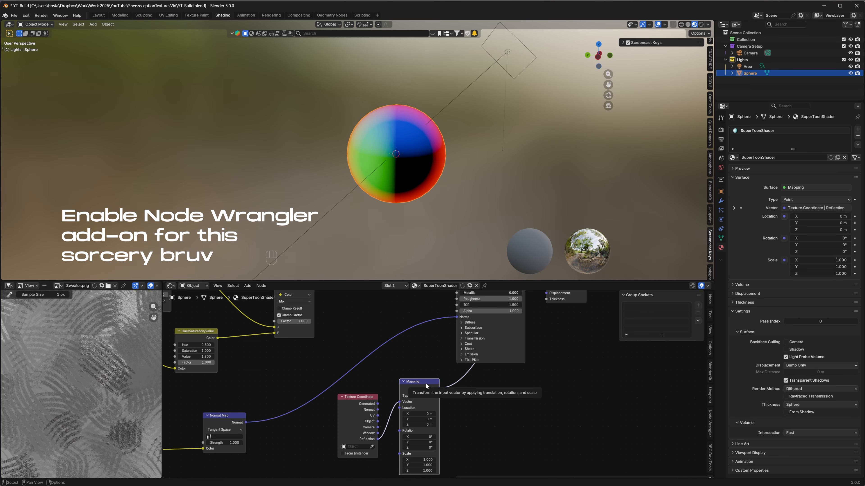
{"action": "middle_click_drag", "start_coordinate": [479, 400], "coordinate": [464, 373]}
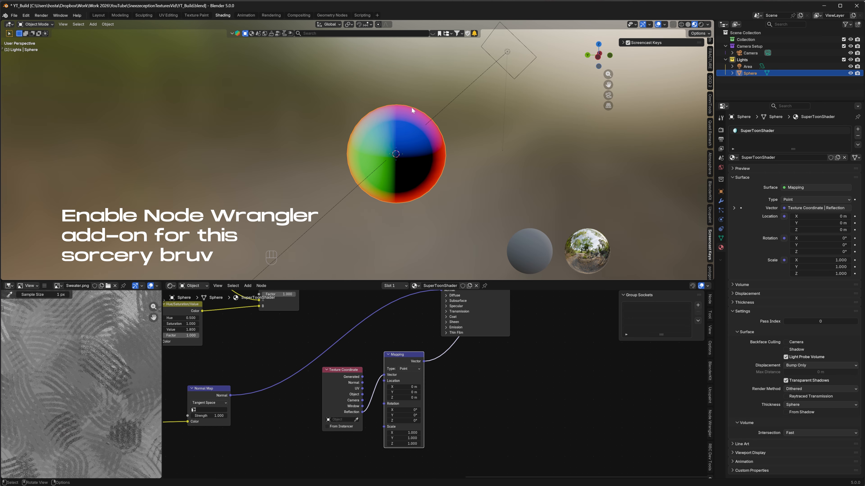
{"action": "middle_click_drag", "start_coordinate": [463, 379], "coordinate": [425, 404], "text": "shift"}
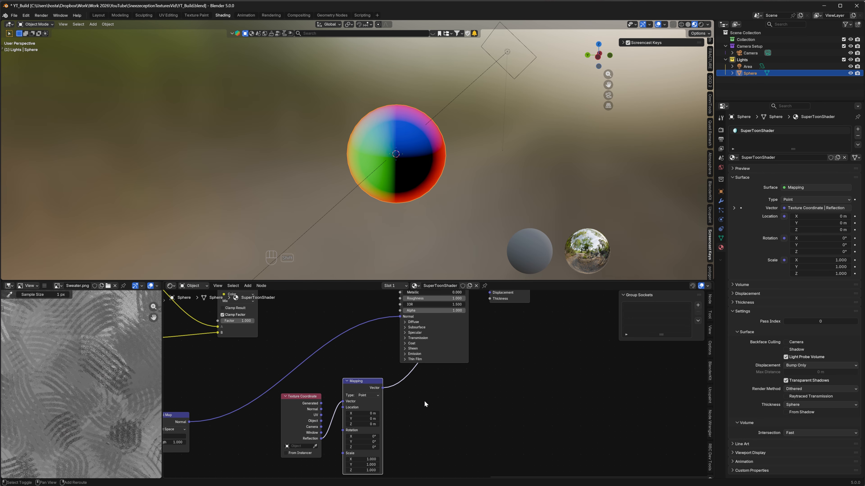
Insert a linear Gradient Texture node on the link after the Mapping node.
{"action": "key", "text": "shift+a"}
{"action": "type", "text": "gradien"}
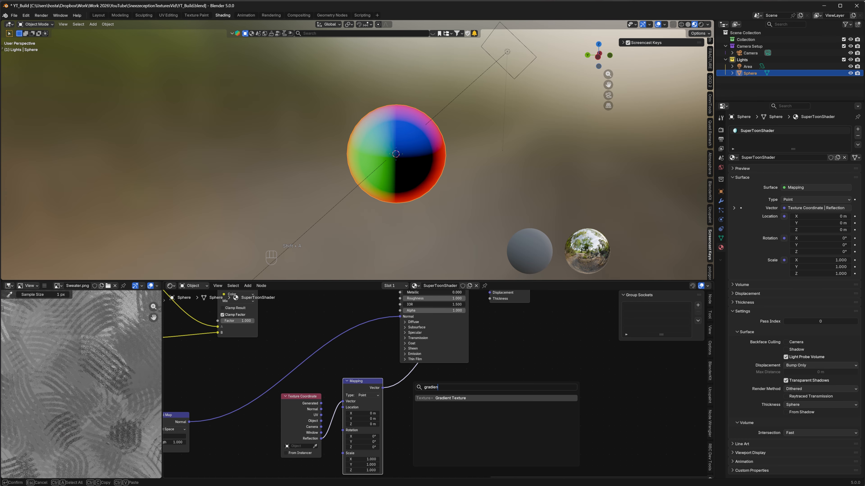
{"action": "key", "text": "Return"}
{"action": "left_click", "coordinate": [407, 385]}
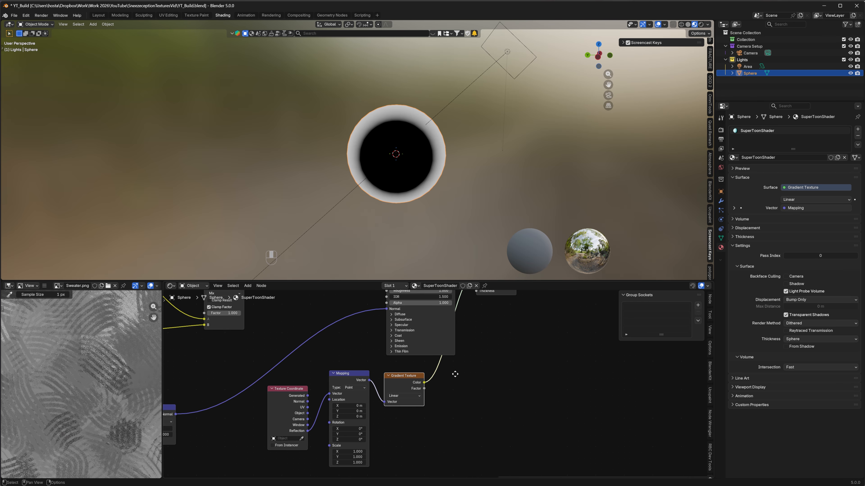
Add a flipped Color Ramp after the Gradient Texture and move its black stop to 0.079.
{"action": "key", "text": "shift+a"}
{"action": "type", "text": "ramp"}
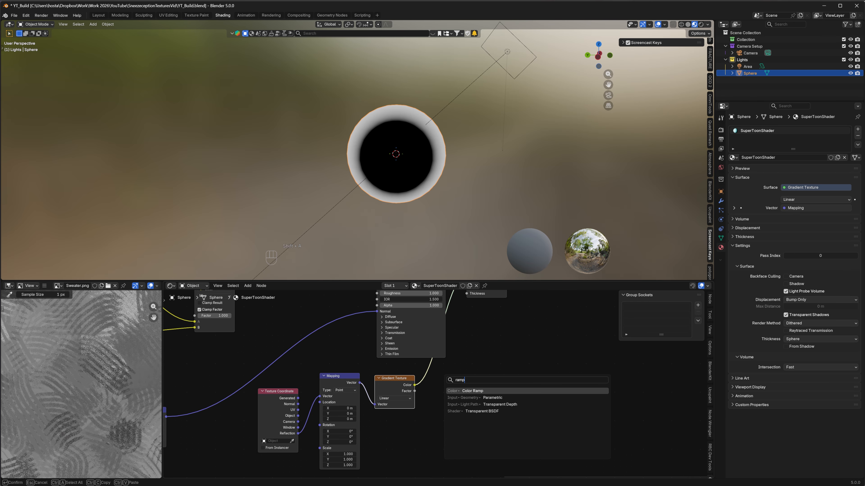
{"action": "key", "text": "Return"}
{"action": "left_click", "coordinate": [492, 412]}
{"action": "left_click_drag", "start_coordinate": [491, 406], "coordinate": [435, 410]}
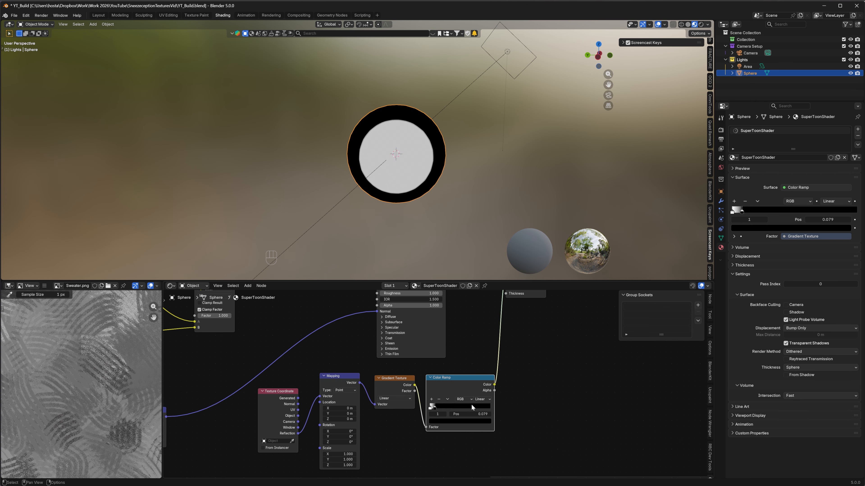
Set the Color Ramp's interpolation to Constant and move its black stop to 0.063.
{"action": "left_click", "coordinate": [484, 400]}
{"action": "left_click", "coordinate": [482, 437]}
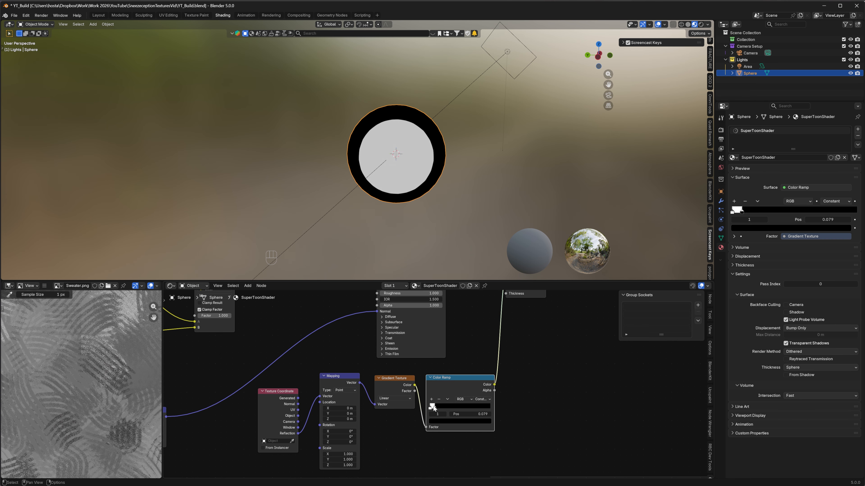
{"action": "mouse_move", "coordinate": [434, 408]}
{"action": "left_mouse_down"}
{"action": "mouse_move", "coordinate": [468, 413]}
{"action": "mouse_move", "coordinate": [428, 412]}
{"action": "left_mouse_up"}
Move the Texture Coordinate, Mapping, Gradient Texture and Color Ramp nodes down together to make room above them.
{"action": "middle_click_drag", "start_coordinate": [406, 426], "coordinate": [416, 426]}
{"action": "scroll", "coordinate": [443, 405], "scroll_direction": "down", "scroll_amount": 3}
{"action": "mouse_move", "coordinate": [538, 397]}
{"action": "middle_mouse_down"}
{"action": "mouse_move", "coordinate": [552, 403]}
{"action": "mouse_move", "coordinate": [535, 392]}
{"action": "middle_mouse_up"}
{"action": "left_click_drag", "start_coordinate": [354, 363], "coordinate": [491, 416]}
{"action": "left_click_drag", "start_coordinate": [481, 375], "coordinate": [478, 380]}
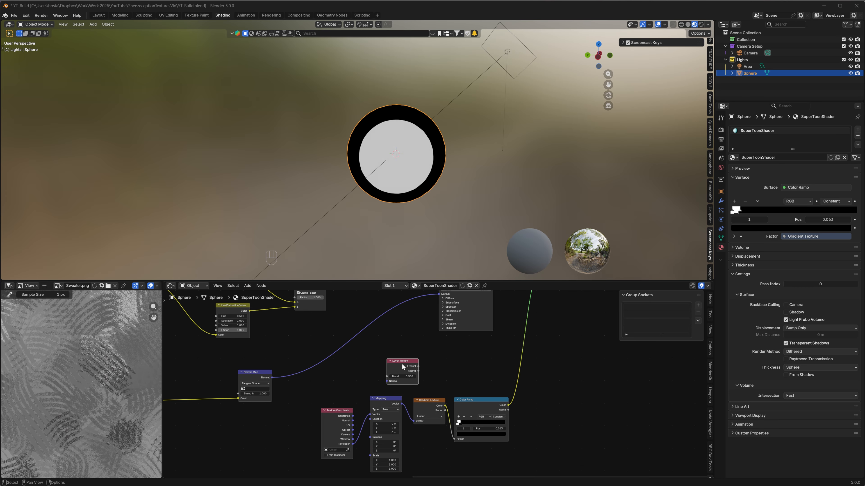
Feed the Layer Weight's Facing output into a new Greater Than node with a threshold of 0.600, previewed on the sphere.
{"action": "left_click_drag", "start_coordinate": [402, 364], "coordinate": [397, 363]}
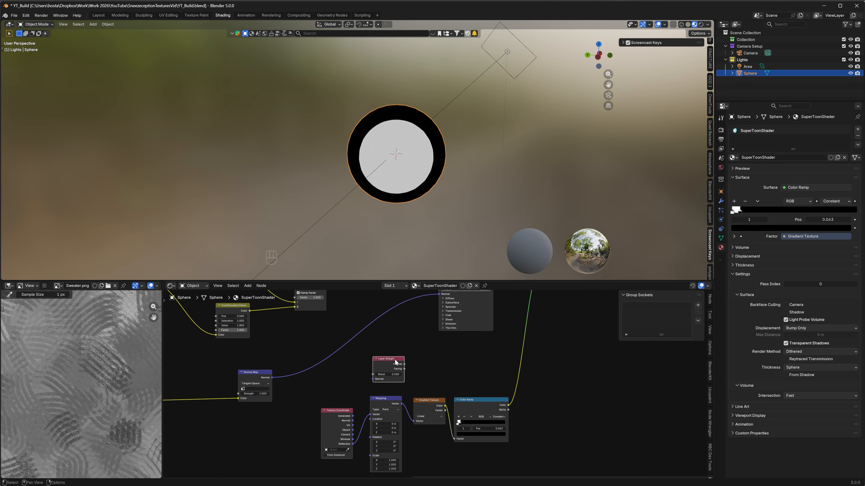
{"action": "key", "text": "shift+a"}
{"action": "type", "text": "grea"}
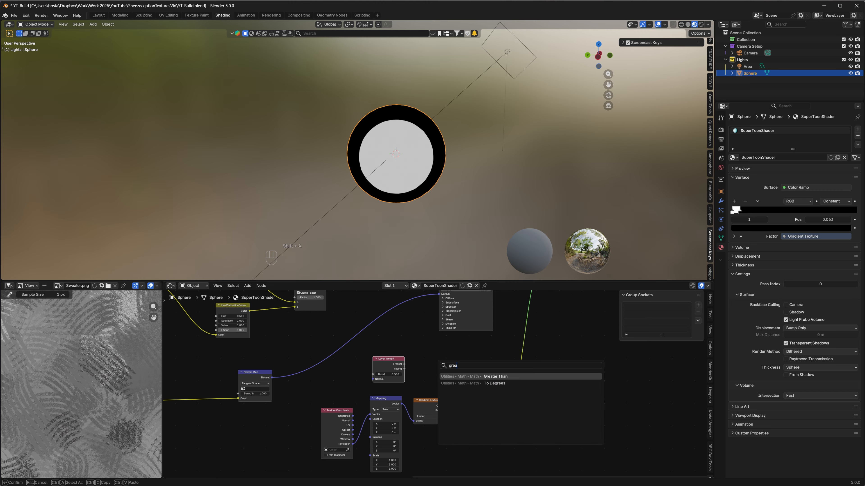
{"action": "key", "text": "Return"}
{"action": "left_click_drag", "start_coordinate": [404, 369], "coordinate": [422, 373]}
{"action": "left_click", "coordinate": [434, 358], "text": "ctrl+shift"}
{"action": "mouse_move", "coordinate": [438, 377]}
{"action": "left_mouse_down"}
{"action": "mouse_move", "coordinate": [428, 378]}
{"action": "mouse_move", "coordinate": [441, 377]}
{"action": "left_mouse_up"}
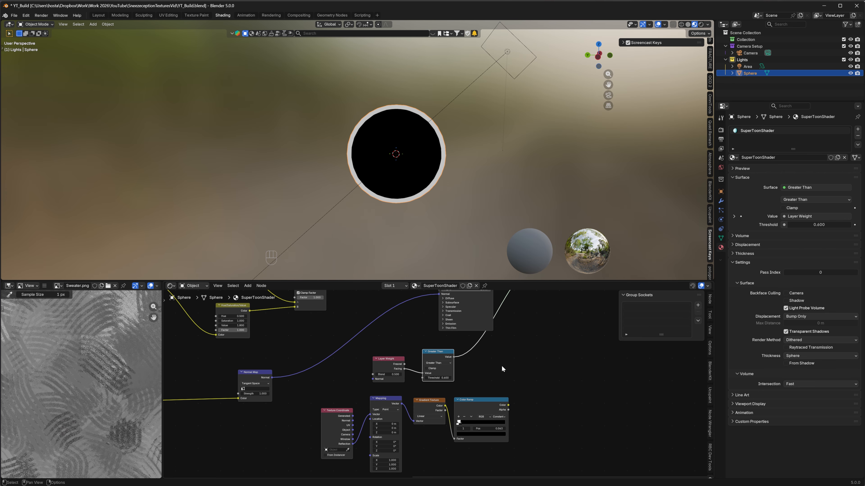
Add a Subtract node after the Greater Than node and connect the Color Ramp's color to its second value.
{"action": "middle_click_drag", "start_coordinate": [503, 369], "coordinate": [458, 365]}
{"action": "mouse_move", "coordinate": [341, 367]}
{"action": "left_mouse_down"}
{"action": "mouse_move", "coordinate": [327, 367]}
{"action": "mouse_move", "coordinate": [340, 368]}
{"action": "left_mouse_up"}
{"action": "middle_click_drag", "start_coordinate": [465, 369], "coordinate": [437, 372]}
{"action": "left_click", "coordinate": [354, 371]}
{"action": "key", "text": "shift+a"}
{"action": "type", "text": "subtract"}
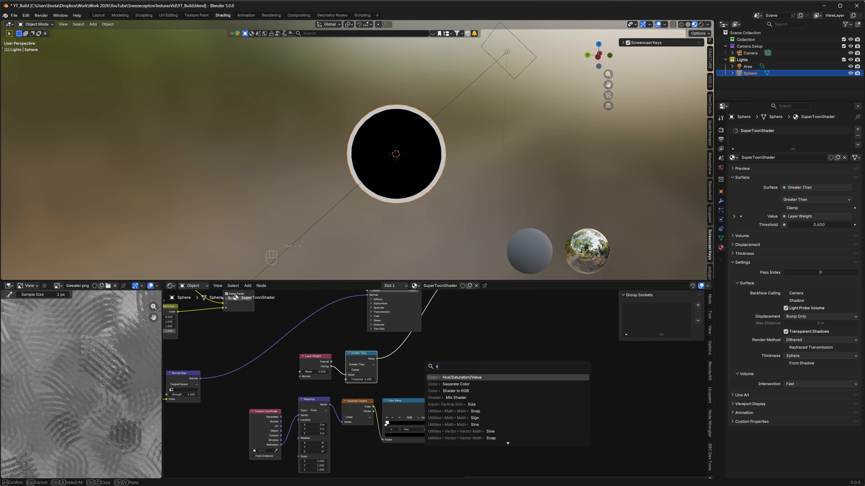
{"action": "key", "text": "Return"}
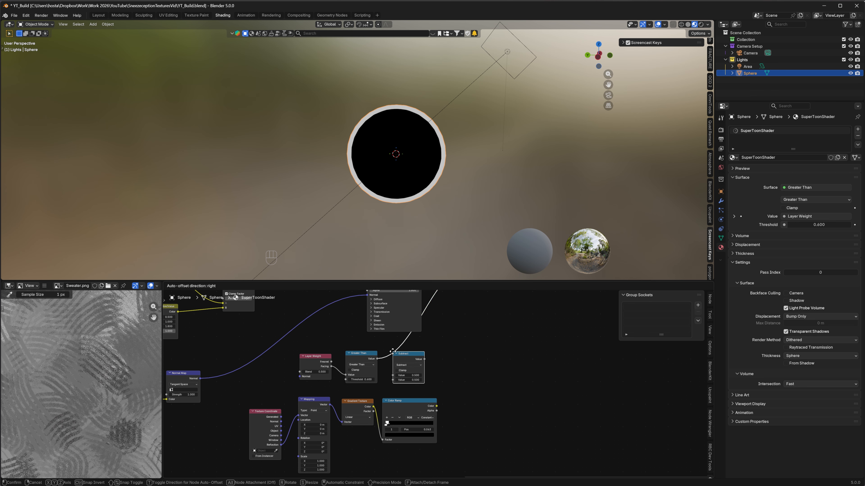
{"action": "left_click", "coordinate": [414, 353]}
{"action": "left_click_drag", "start_coordinate": [436, 407], "coordinate": [413, 379]}
Set the Layer Weight's blend to 0.400.
{"action": "mouse_move", "coordinate": [474, 386]}
{"action": "middle_mouse_down"}
{"action": "mouse_move", "coordinate": [495, 384]}
{"action": "mouse_move", "coordinate": [487, 378]}
{"action": "middle_mouse_up"}
{"action": "left_click_drag", "start_coordinate": [388, 388], "coordinate": [384, 388]}
{"action": "left_click_drag", "start_coordinate": [385, 388], "coordinate": [386, 389]}
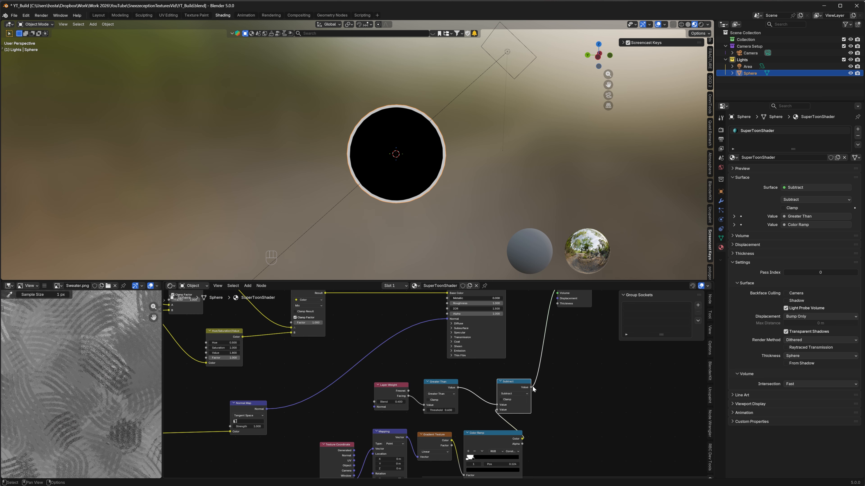
Connect the Subtract node's output to the Mix node's Factor and move the Color Ramp's black stop to 0.900.
{"action": "middle_click_drag", "start_coordinate": [343, 313], "coordinate": [347, 332]}
{"action": "left_click_drag", "start_coordinate": [535, 407], "coordinate": [295, 342]}
{"action": "middle_click_drag", "start_coordinate": [408, 347], "coordinate": [387, 302]}
{"action": "middle_click_drag", "start_coordinate": [533, 430], "coordinate": [565, 404]}
{"action": "left_click_drag", "start_coordinate": [497, 410], "coordinate": [543, 408]}
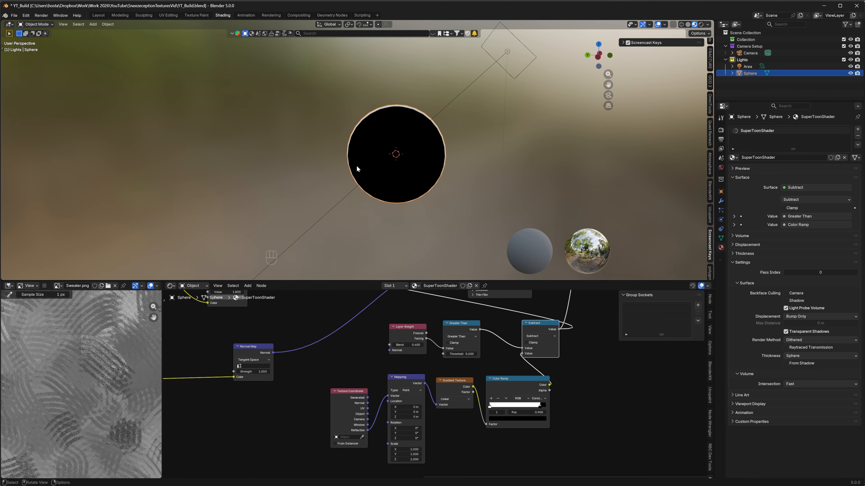
Adjust the Mapping node's rotation to shift the rim mask, and send the Principled BSDF to the material output again.
{"action": "middle_click_drag", "start_coordinate": [465, 464], "coordinate": [465, 447]}
{"action": "mouse_move", "coordinate": [407, 421]}
{"action": "left_mouse_down"}
{"action": "mouse_move", "coordinate": [423, 421]}
{"action": "mouse_move", "coordinate": [404, 411]}
{"action": "mouse_move", "coordinate": [407, 421]}
{"action": "left_mouse_up"}
{"action": "scroll", "coordinate": [585, 360], "scroll_direction": "down", "scroll_amount": 1}
{"action": "middle_click_drag", "start_coordinate": [584, 359], "coordinate": [569, 407]}
{"action": "middle_click_drag", "start_coordinate": [526, 341], "coordinate": [527, 391]}
{"action": "left_click", "coordinate": [481, 335], "text": "ctrl+shift"}
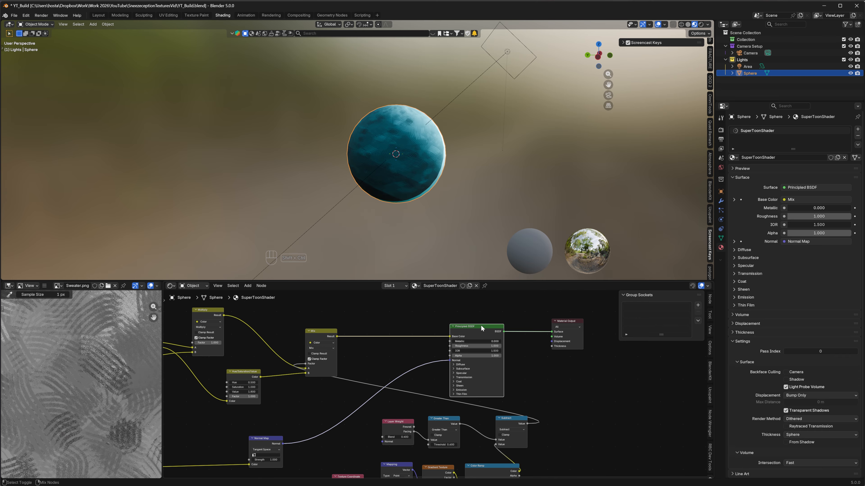
Nudge the Hue/Saturation/Value, Mix and Principled BSDF nodes slightly apart to tidy the node layout.
{"action": "middle_click_drag", "start_coordinate": [481, 335], "coordinate": [497, 322]}
{"action": "left_click_drag", "start_coordinate": [258, 359], "coordinate": [264, 357]}
{"action": "left_click_drag", "start_coordinate": [326, 316], "coordinate": [337, 307]}
{"action": "middle_click_drag", "start_coordinate": [489, 328], "coordinate": [440, 319]}
{"action": "left_click_drag", "start_coordinate": [440, 319], "coordinate": [450, 311]}
{"action": "middle_click_drag", "start_coordinate": [504, 403], "coordinate": [524, 352]}
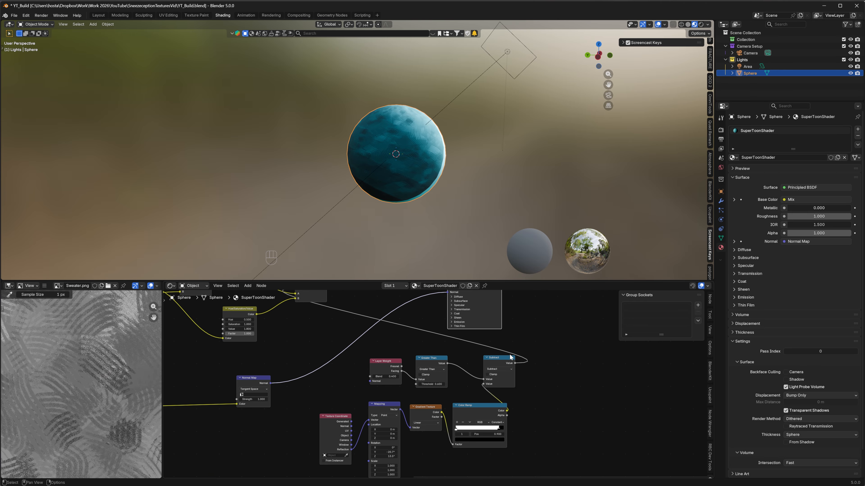
Fine-tune the position of the Color Ramp's stop to adjust how far the rim light extends.
{"action": "scroll", "coordinate": [313, 399], "scroll_direction": "up", "scroll_amount": 1}
{"action": "left_click", "coordinate": [403, 371]}
{"action": "key", "text": "ctrl+z"}
{"action": "mouse_move", "coordinate": [547, 436]}
{"action": "left_mouse_down"}
{"action": "mouse_move", "coordinate": [525, 436]}
{"action": "mouse_move", "coordinate": [548, 433]}
{"action": "left_mouse_up"}
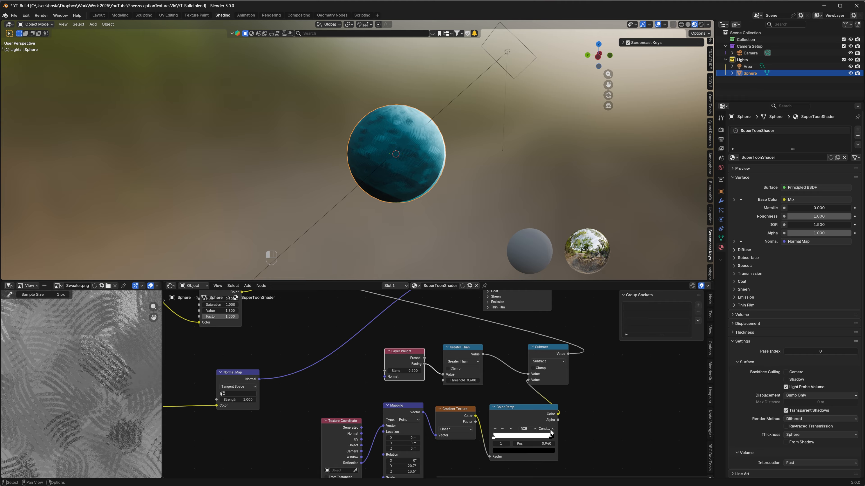
{"action": "left_click_drag", "start_coordinate": [546, 430], "coordinate": [540, 430]}
Try a Hue of 1.000 on the rim light's Hue/Saturation/Value node and undo the change.
{"action": "middle_click_drag", "start_coordinate": [234, 303], "coordinate": [319, 350]}
{"action": "left_click_drag", "start_coordinate": [305, 346], "coordinate": [339, 346]}
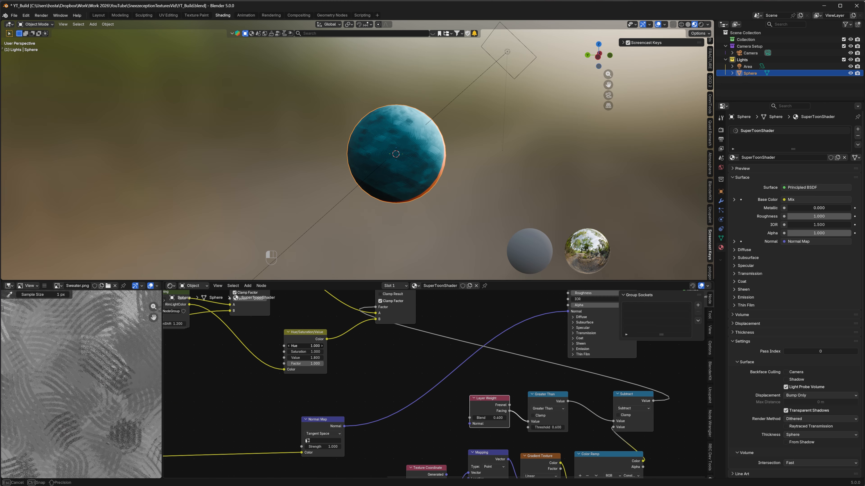
{"action": "middle_click_drag", "start_coordinate": [443, 204], "coordinate": [434, 235]}
{"action": "key", "text": "ctrl+z"}
{"action": "middle_click_drag", "start_coordinate": [406, 362], "coordinate": [372, 351]}
{"action": "scroll", "coordinate": [369, 340], "scroll_direction": "down", "scroll_amount": 3}
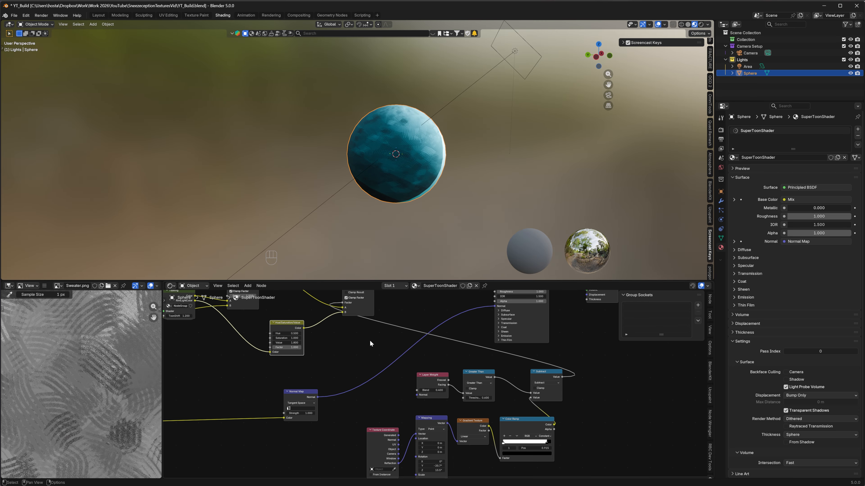
{"action": "middle_click_drag", "start_coordinate": [426, 386], "coordinate": [417, 372]}
{"action": "middle_click_drag", "start_coordinate": [532, 377], "coordinate": [544, 357]}
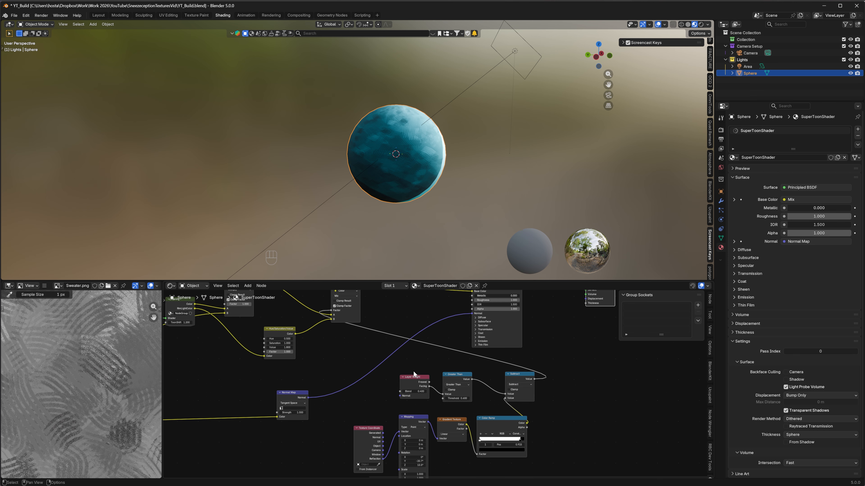
{"action": "middle_click_drag", "start_coordinate": [435, 354], "coordinate": [430, 367]}
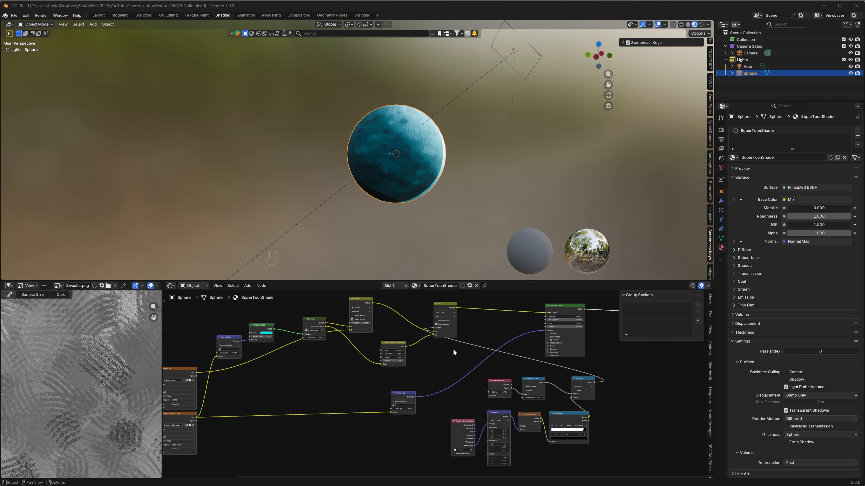
{"action": "middle_click_drag", "start_coordinate": [319, 397], "coordinate": [392, 383]}
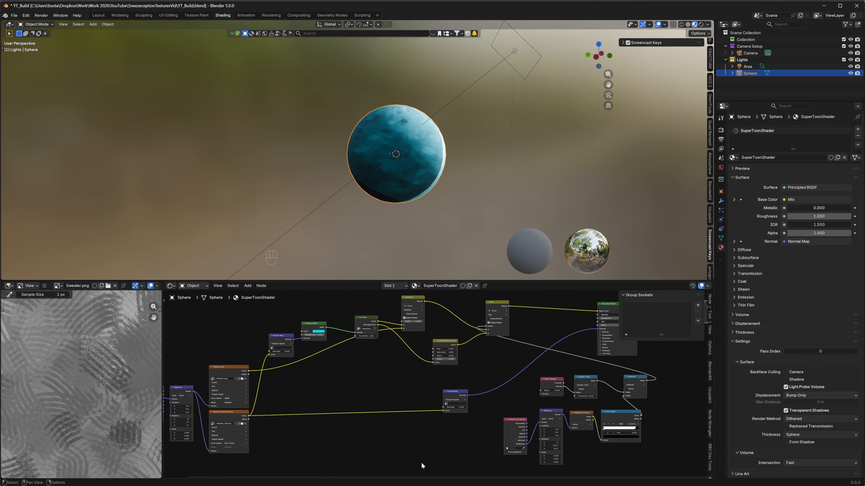
Switch to the SketchyToonShaders_Preview.blend window and frame the row of textured spheres closely above the node tree.
{"action": "left_click", "coordinate": [286, 458]}
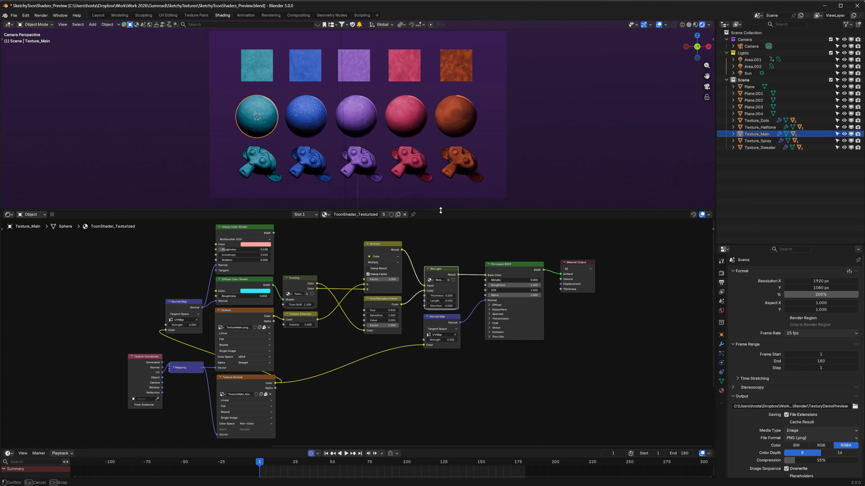
{"action": "left_click_drag", "start_coordinate": [439, 209], "coordinate": [440, 211]}
{"action": "middle_click_drag", "start_coordinate": [424, 246], "coordinate": [470, 251]}
{"action": "middle_click_drag", "start_coordinate": [253, 113], "coordinate": [355, 150], "text": "ctrl"}
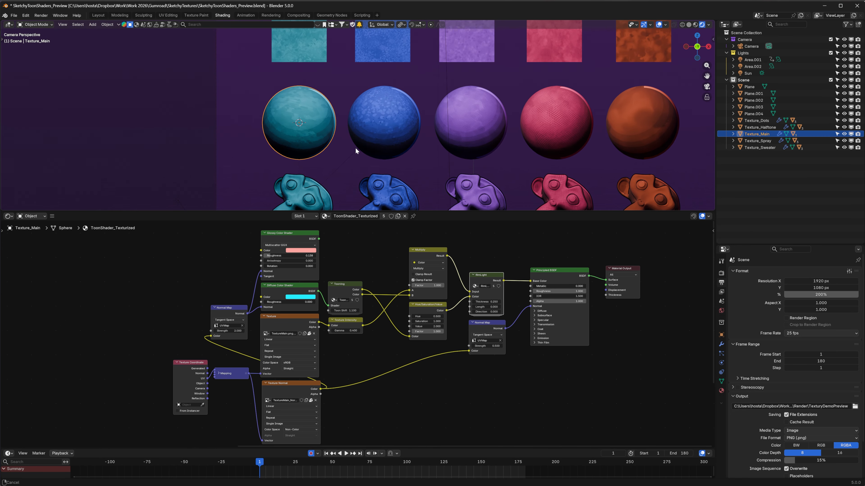
{"action": "middle_click_drag", "start_coordinate": [474, 135], "coordinate": [236, 133], "text": "ctrl"}
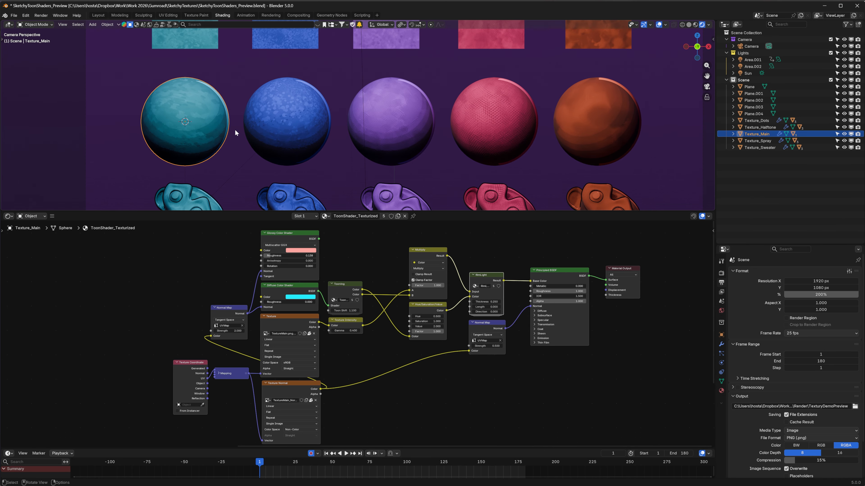
Replace the image in Texture_Main's Texture node with HalfTone.png.
{"action": "left_click", "coordinate": [309, 334]}
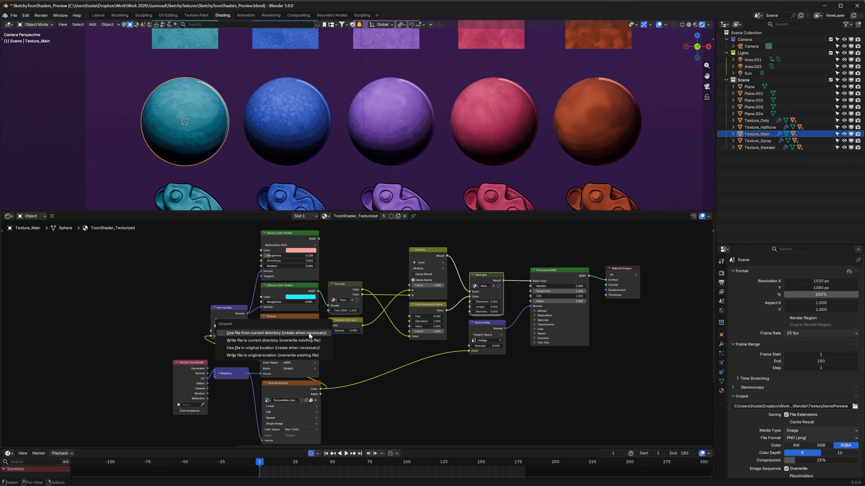
{"action": "left_click", "coordinate": [314, 334]}
{"action": "left_click", "coordinate": [305, 333]}
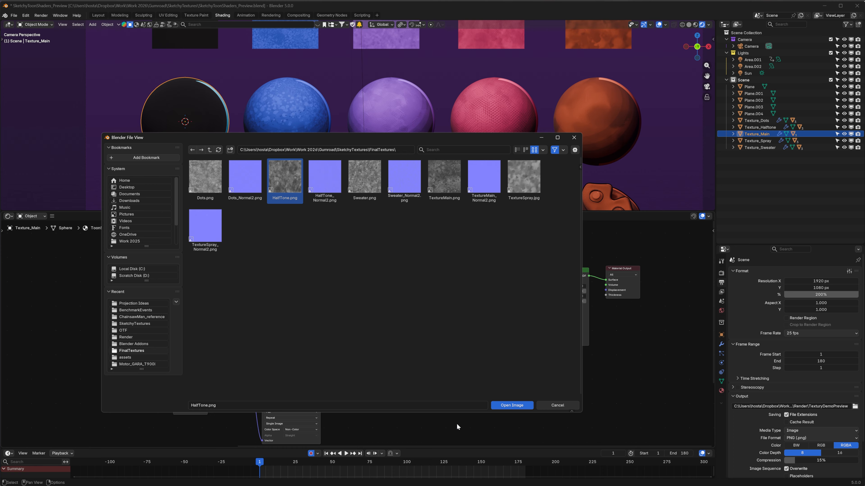
{"action": "left_click", "coordinate": [508, 407]}
Replace the image in the Texture Normal node with HalfTone_Normal2.png and view the sphere up close.
{"action": "middle_click_drag", "start_coordinate": [389, 413], "coordinate": [407, 396]}
{"action": "left_click", "coordinate": [333, 387]}
{"action": "left_click", "coordinate": [328, 386]}
{"action": "double_click", "coordinate": [207, 180]}
{"action": "left_click", "coordinate": [407, 178]}
{"action": "left_click", "coordinate": [509, 404]}
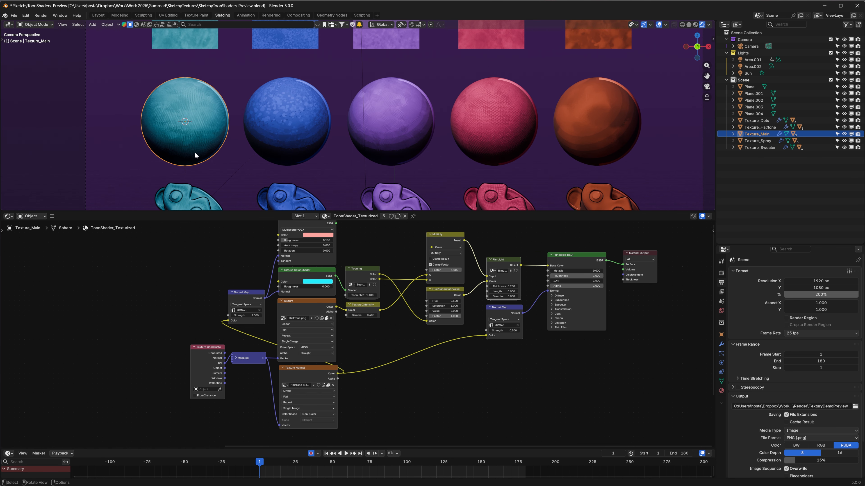
{"action": "scroll", "coordinate": [218, 130], "scroll_direction": "up", "scroll_amount": 3}
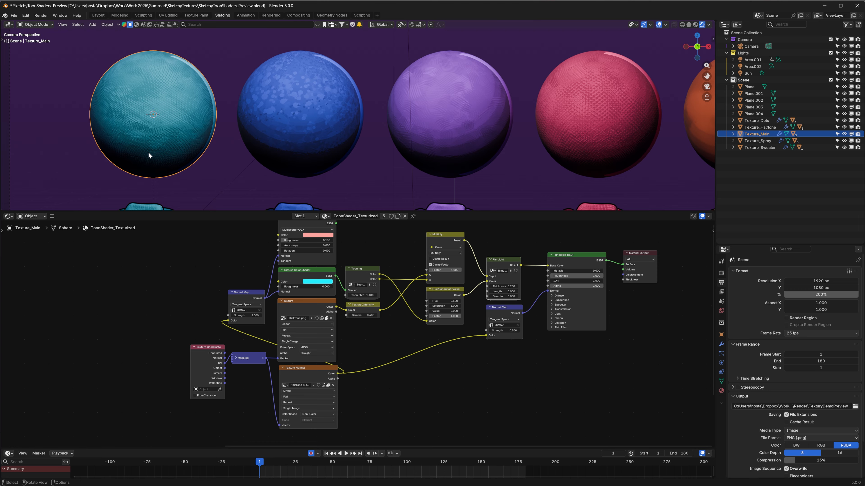
Change the Diffuse Color Shader's color to a light blue.
{"action": "middle_click_drag", "start_coordinate": [368, 344], "coordinate": [371, 356]}
{"action": "left_click", "coordinate": [320, 297]}
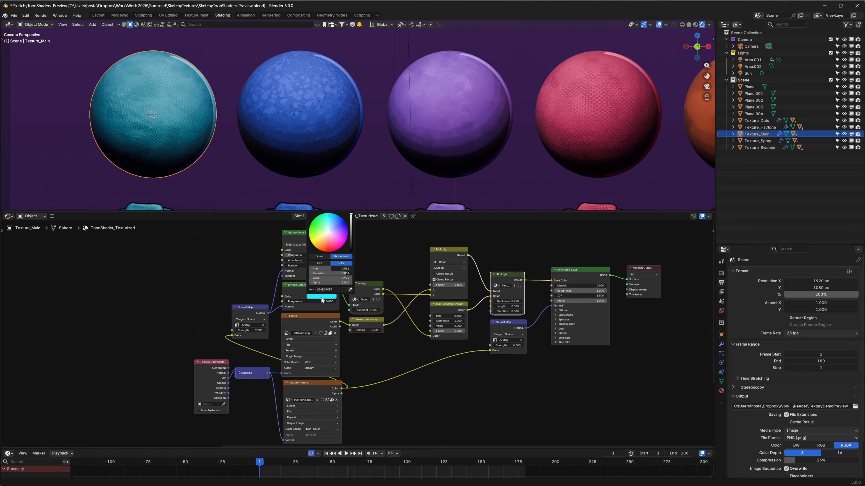
{"action": "mouse_move", "coordinate": [336, 225]}
{"action": "left_mouse_down"}
{"action": "mouse_move", "coordinate": [340, 239]}
{"action": "mouse_move", "coordinate": [323, 223]}
{"action": "mouse_move", "coordinate": [335, 226]}
{"action": "left_mouse_up"}
{"action": "middle_click_drag", "start_coordinate": [309, 236], "coordinate": [285, 252]}
Connect the Glossy Color Shader to the Tooning node's Shader input instead of the diffuse shader and inspect the monkey heads.
{"action": "left_click", "coordinate": [282, 303]}
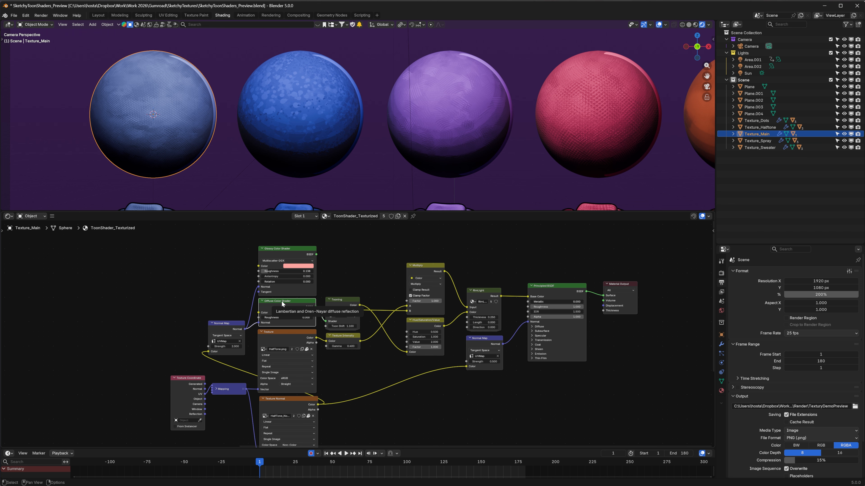
{"action": "middle_click_drag", "start_coordinate": [330, 273], "coordinate": [317, 269]}
{"action": "left_click_drag", "start_coordinate": [269, 245], "coordinate": [312, 318]}
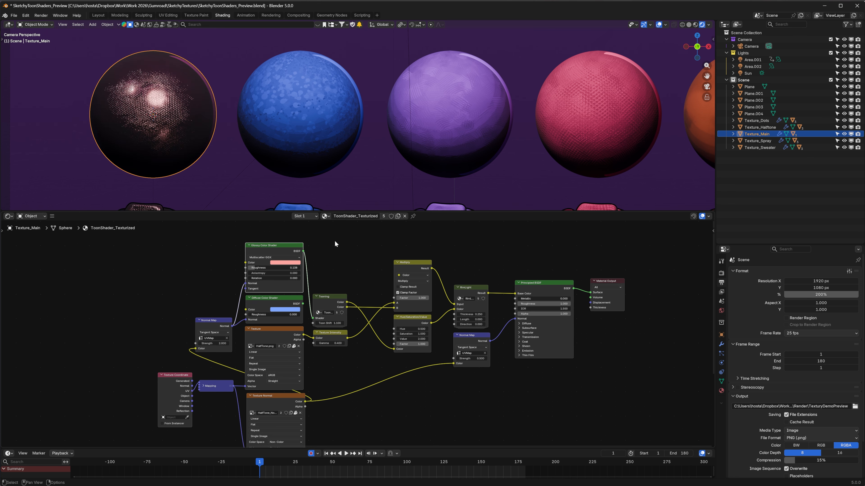
{"action": "middle_click_drag", "start_coordinate": [146, 144], "coordinate": [297, 161]}
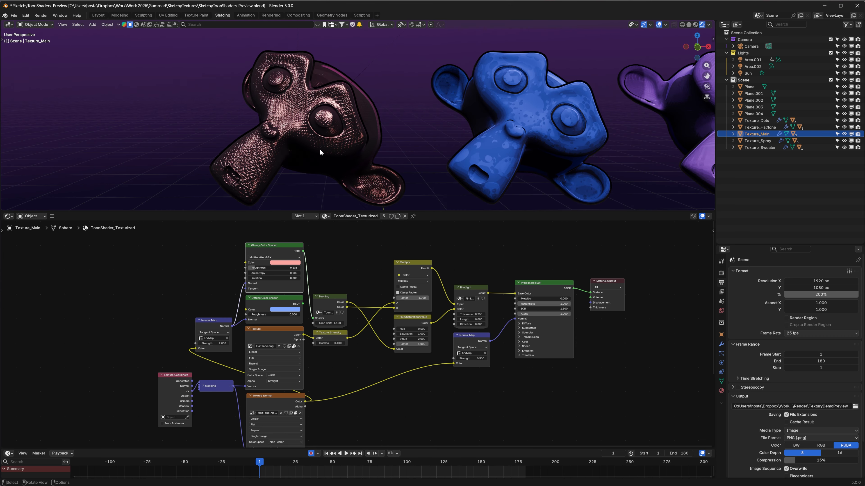
{"action": "scroll", "coordinate": [320, 151], "scroll_direction": "down", "scroll_amount": 3}
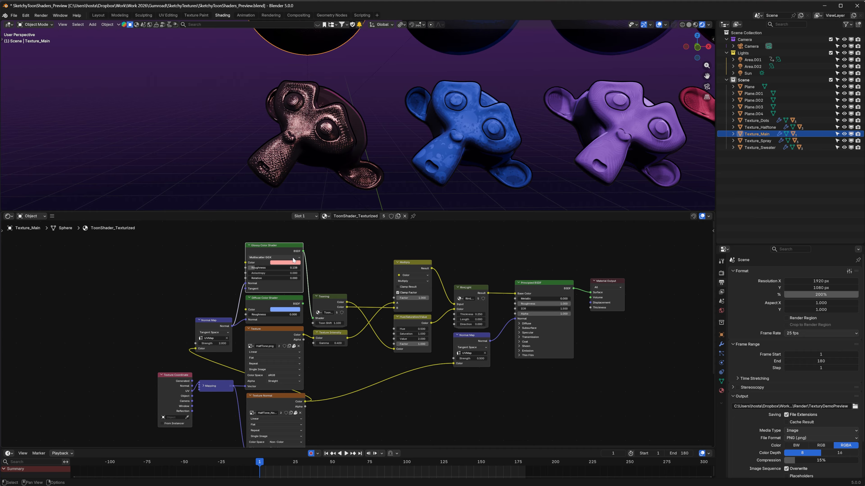
Change the Glossy Color Shader's color to blue and raise its roughness.
{"action": "left_click", "coordinate": [292, 262]}
{"action": "left_click_drag", "start_coordinate": [301, 194], "coordinate": [308, 189]}
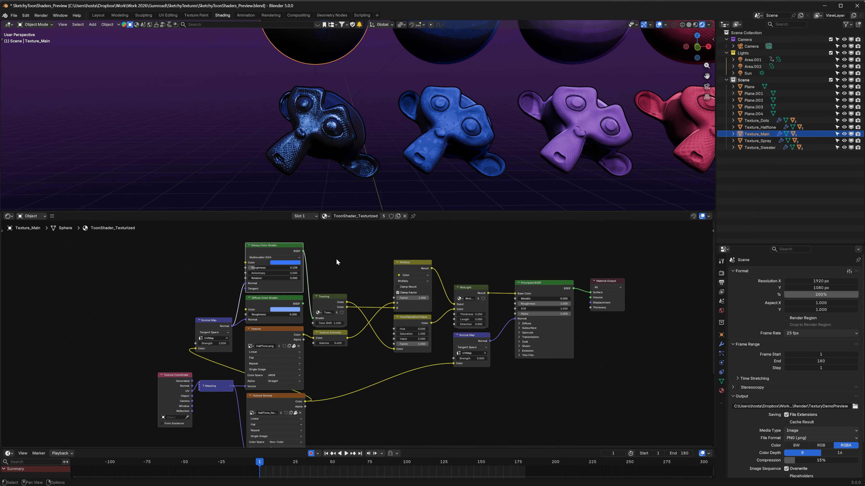
{"action": "left_click_drag", "start_coordinate": [258, 270], "coordinate": [283, 270]}
{"action": "scroll", "coordinate": [372, 134], "scroll_direction": "down", "scroll_amount": 3}
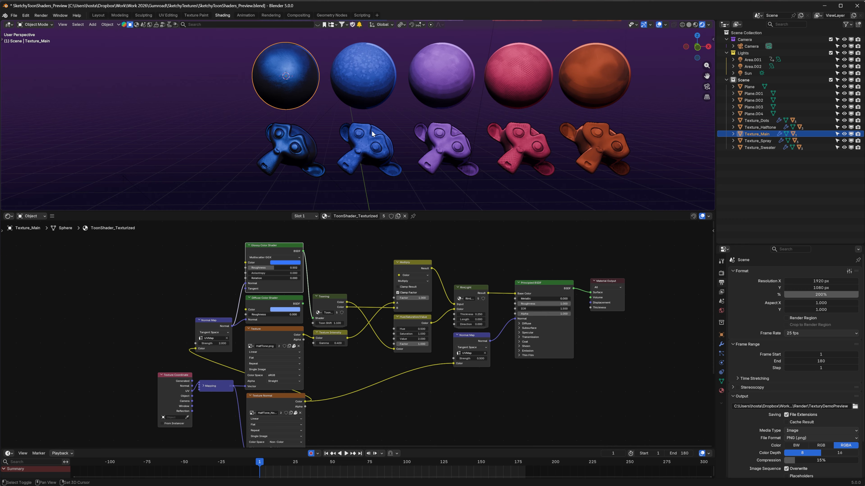
Vary the color of the Area.001 light, ending on white, and select the Texture_Main sphere again.
{"action": "middle_click_drag", "start_coordinate": [373, 133], "coordinate": [295, 157]}
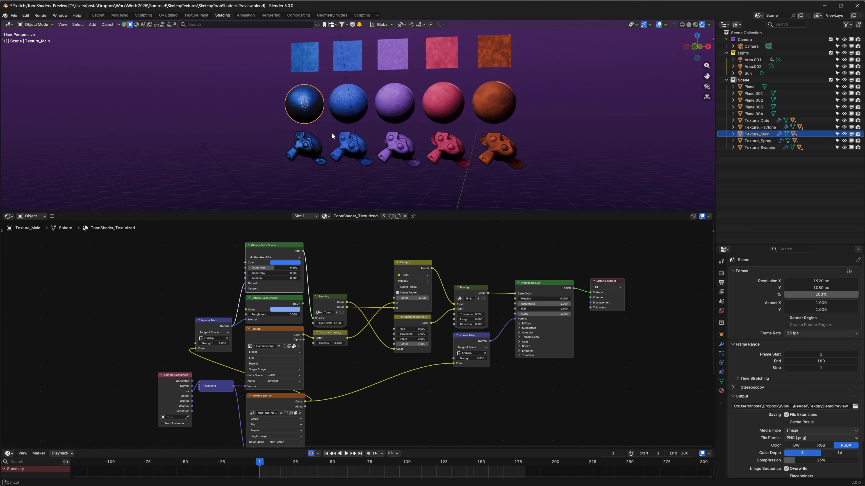
{"action": "middle_click_drag", "start_coordinate": [331, 133], "coordinate": [364, 88]}
{"action": "left_click", "coordinate": [359, 82]}
{"action": "scroll", "coordinate": [350, 114], "scroll_direction": "up", "scroll_amount": 2}
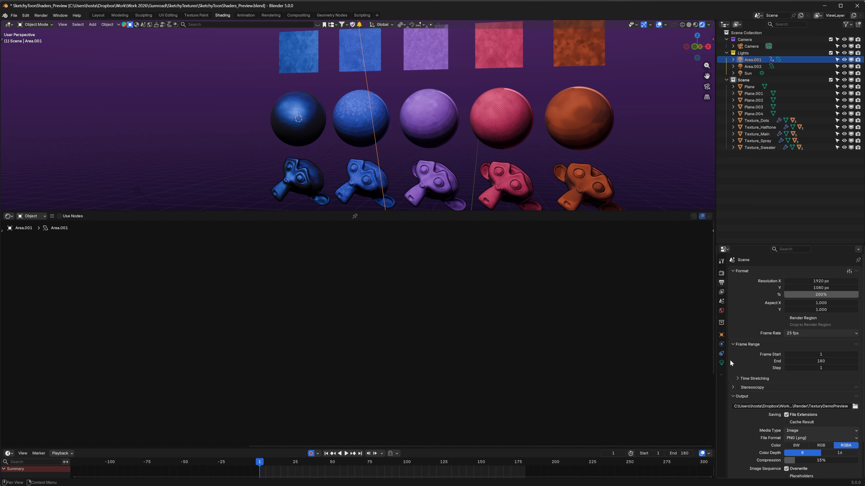
{"action": "left_click", "coordinate": [721, 363]}
{"action": "left_click", "coordinate": [816, 317]}
{"action": "left_click_drag", "start_coordinate": [813, 235], "coordinate": [792, 221]}
{"action": "mouse_move", "coordinate": [821, 256]}
{"action": "left_mouse_down"}
{"action": "mouse_move", "coordinate": [799, 250]}
{"action": "mouse_move", "coordinate": [829, 217]}
{"action": "mouse_move", "coordinate": [832, 246]}
{"action": "mouse_move", "coordinate": [799, 223]}
{"action": "mouse_move", "coordinate": [814, 232]}
{"action": "left_mouse_up"}
{"action": "scroll", "coordinate": [479, 112], "scroll_direction": "down", "scroll_amount": 4}
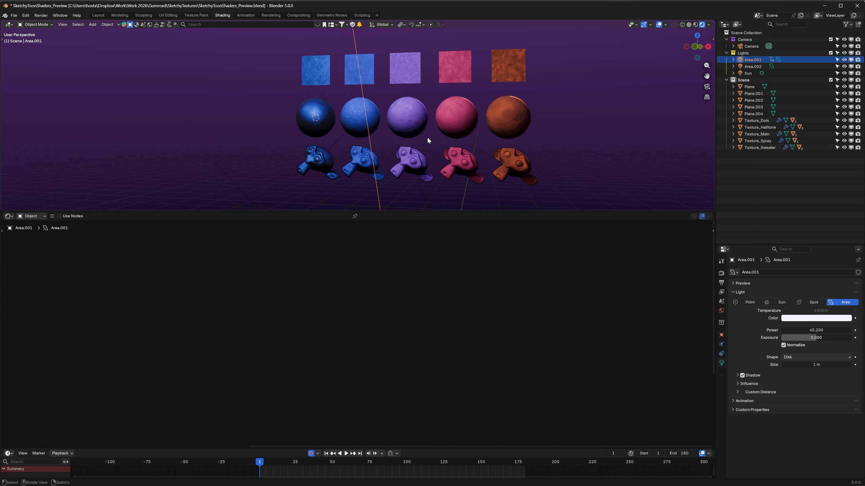
{"action": "left_click", "coordinate": [369, 153]}
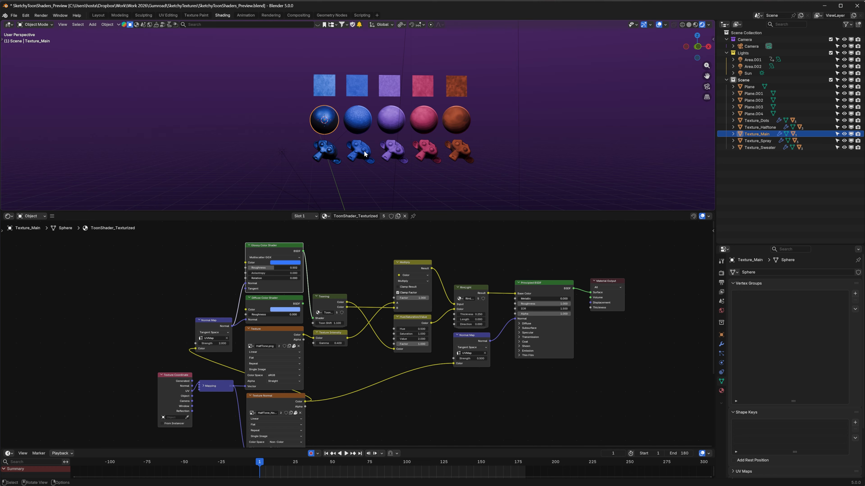